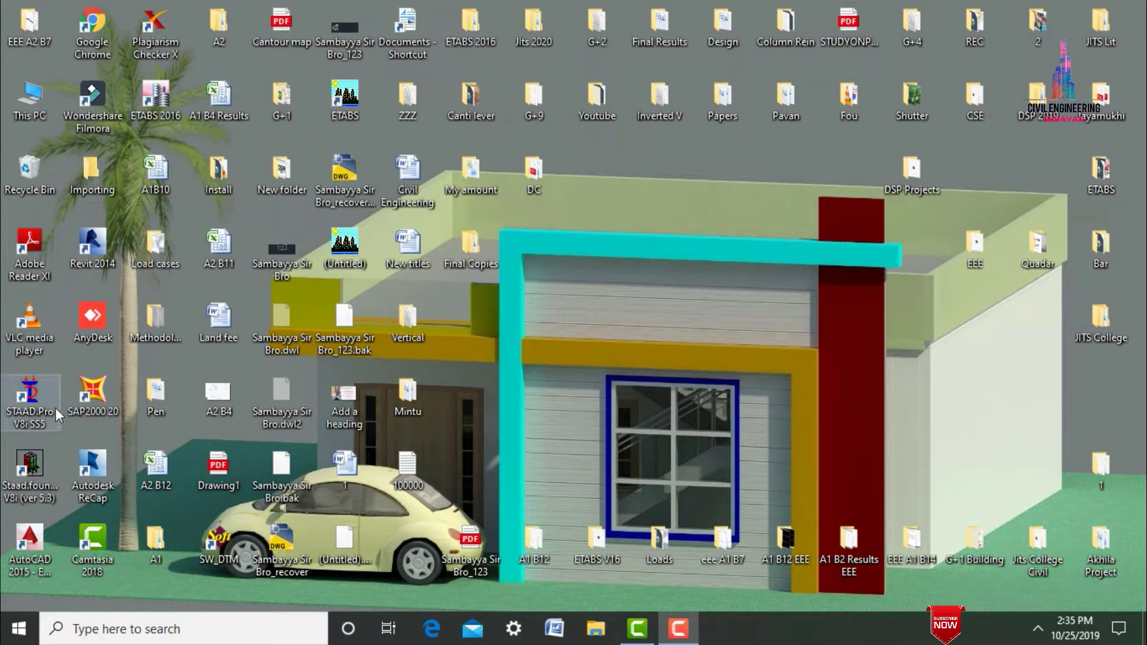
Launch STAAD.Pro V8i SS5 and open the recent G+4 V model from the start page.
double_click(36, 410)
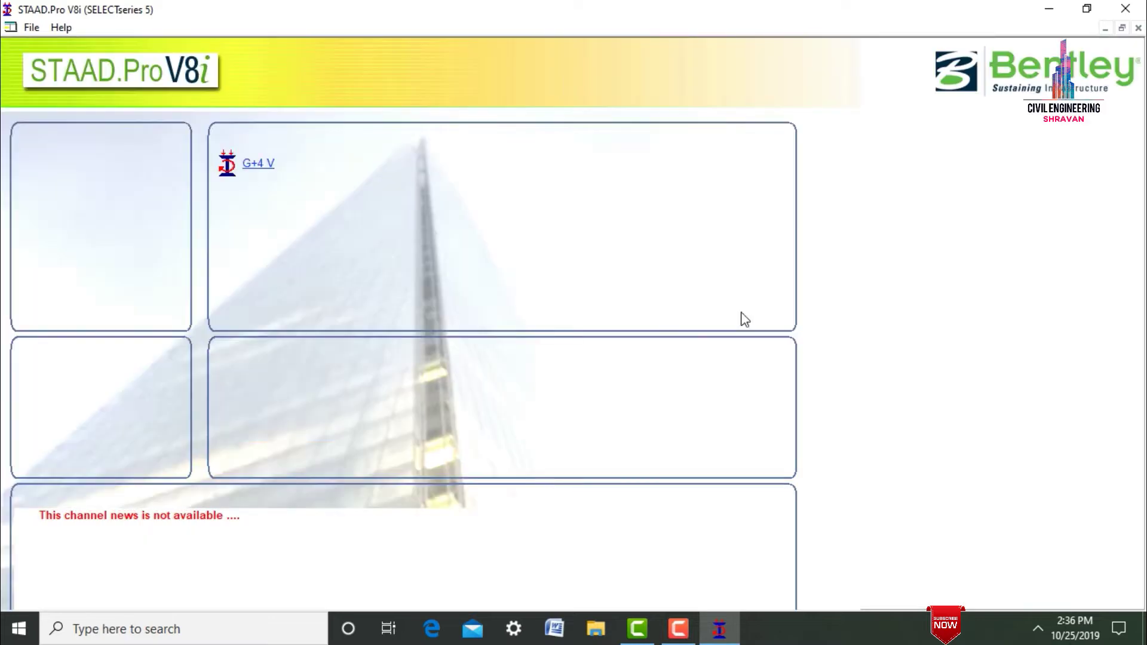
click(263, 170)
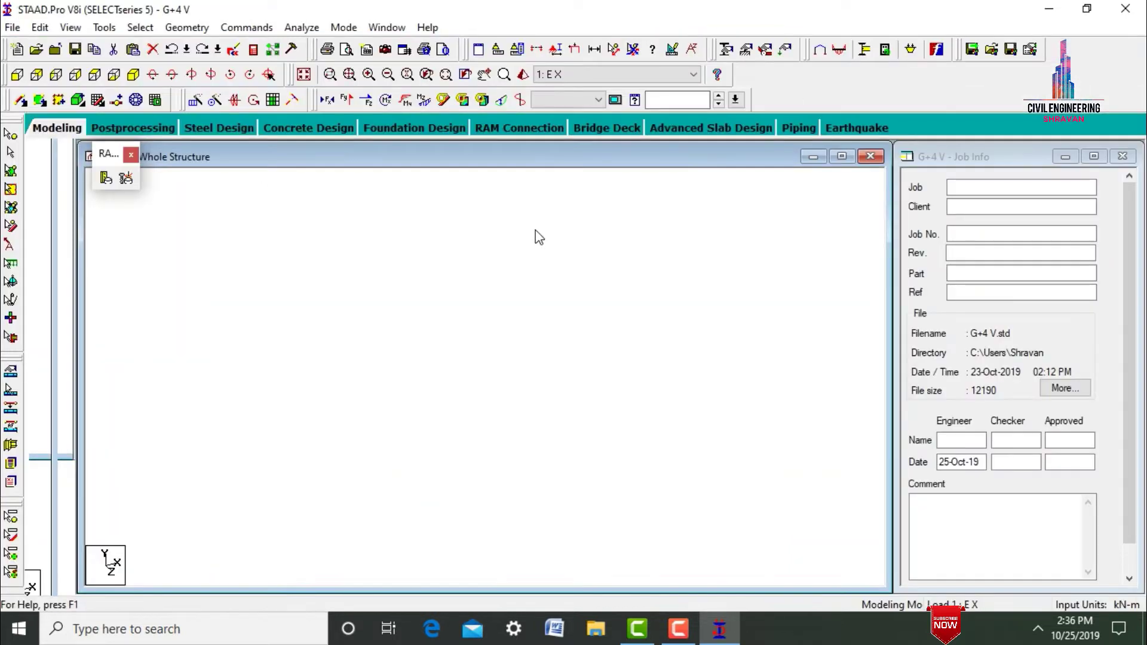
Close the floating RAM toolbar and inspect the frame in a maximized, rotated 3D rendered view.
click(132, 156)
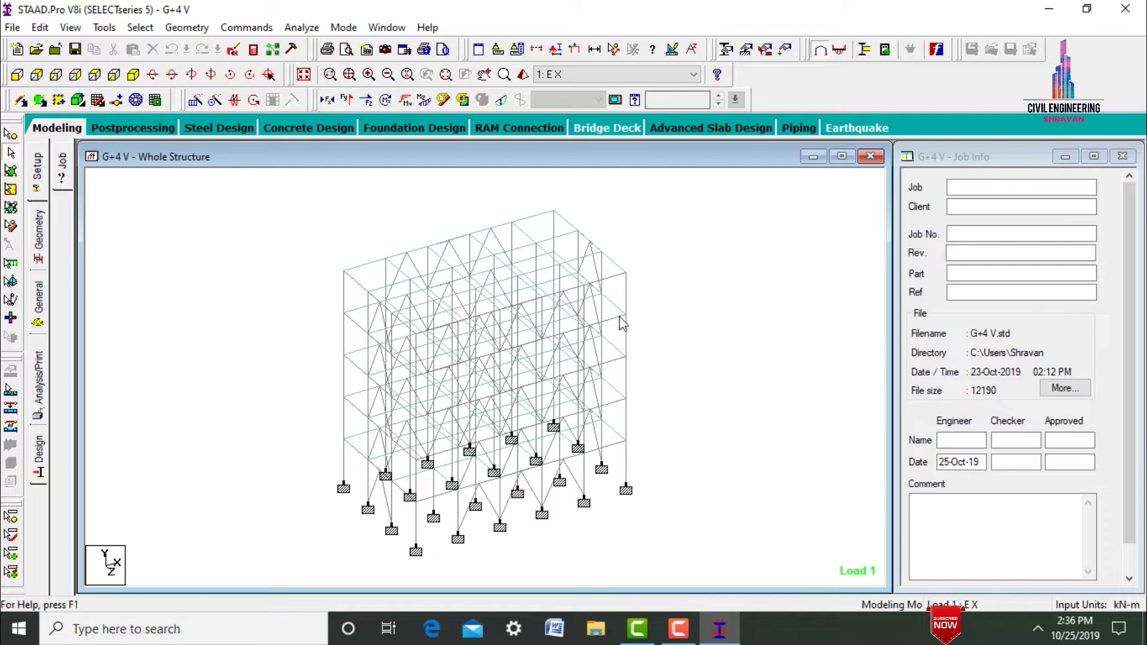
click(522, 75)
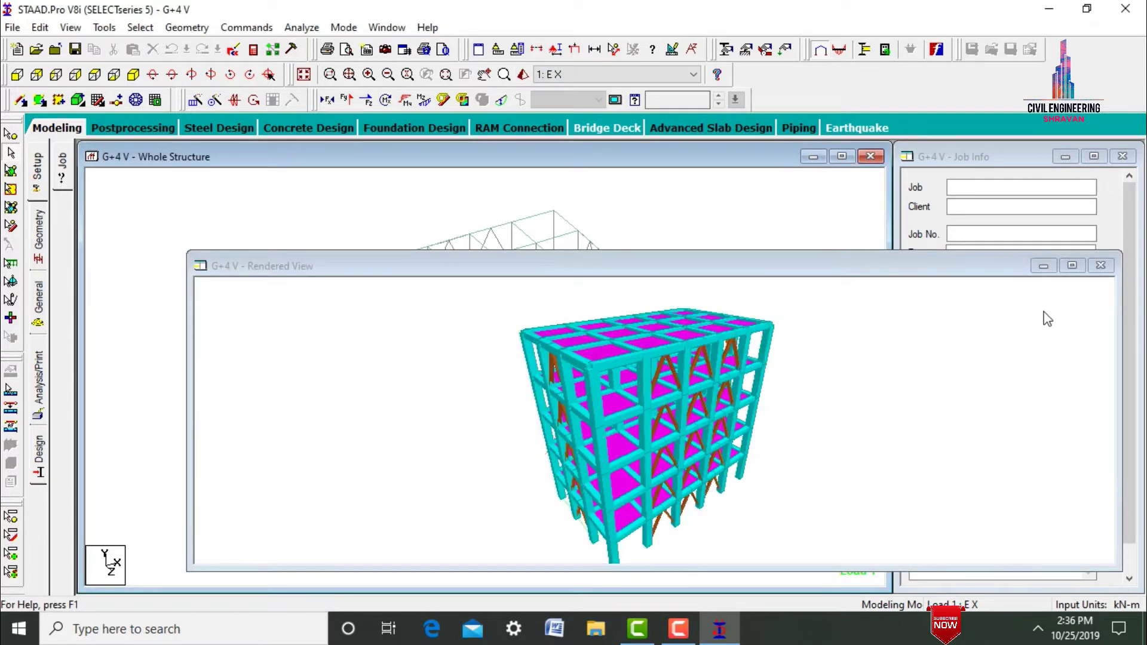
click(1079, 265)
drag(692, 357, 484, 197)
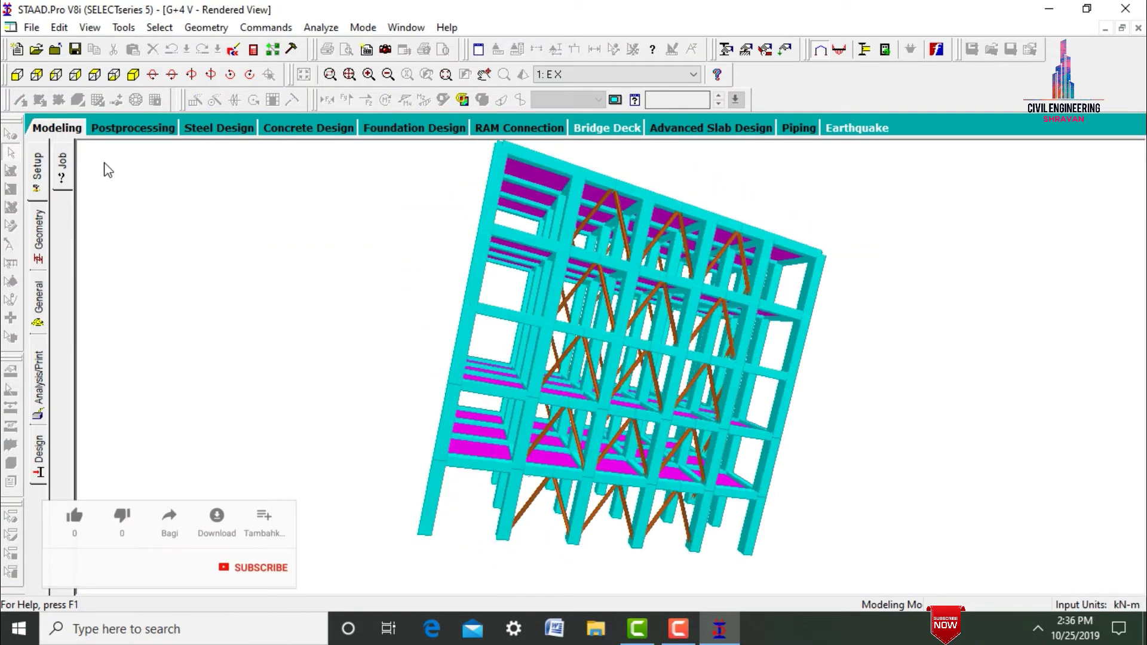
click(63, 128)
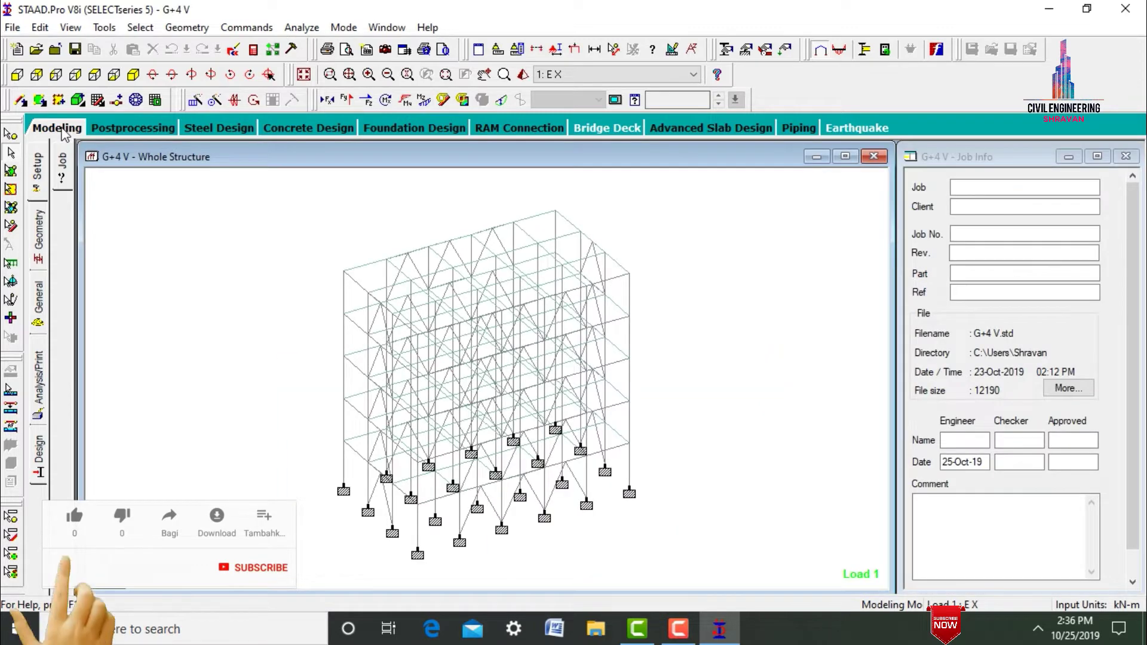
Include load cases E X, E Z, W X, W Z, DL, LL and FL, then run STAAD.foundation.
click(428, 131)
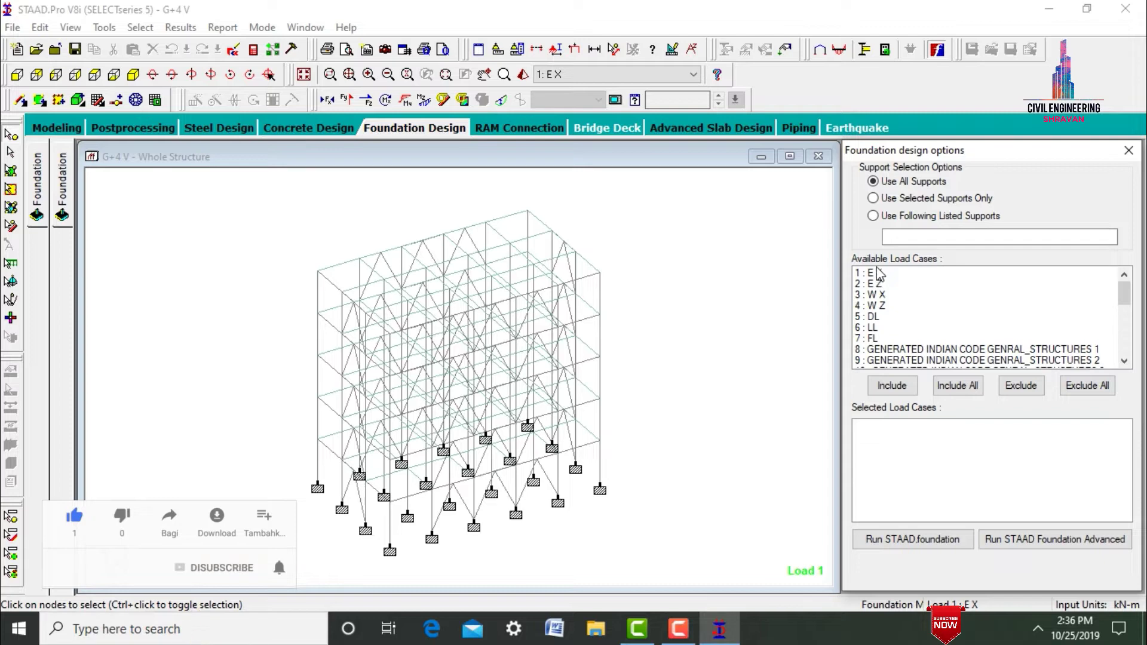
click(877, 273)
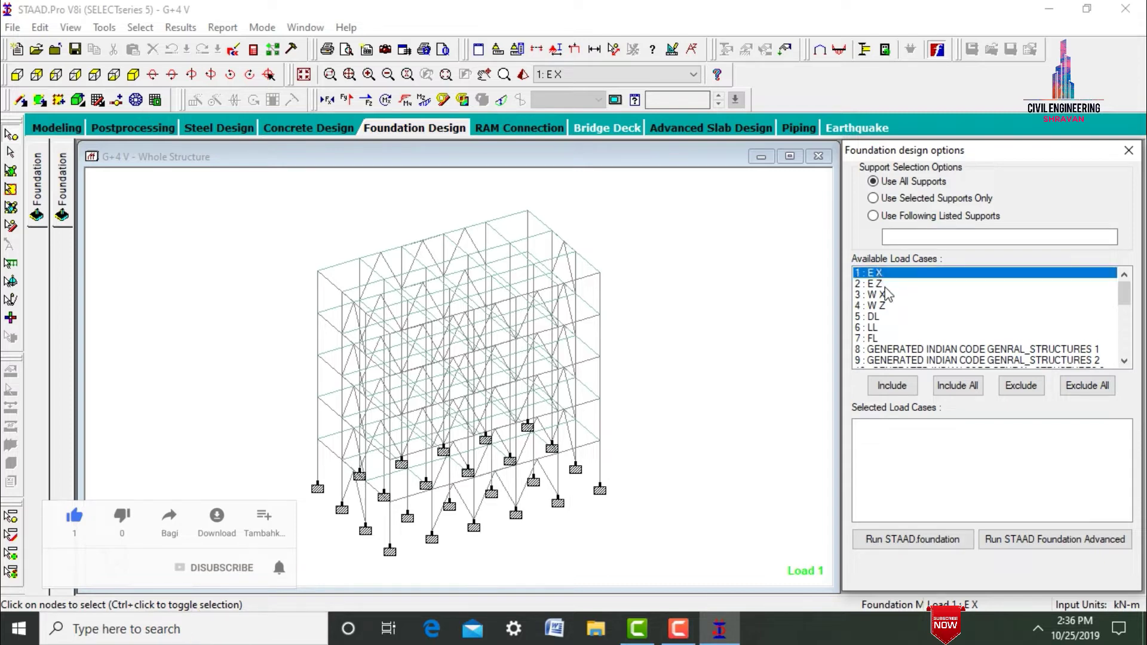
ctrl+click(882, 285)
ctrl+click(886, 294)
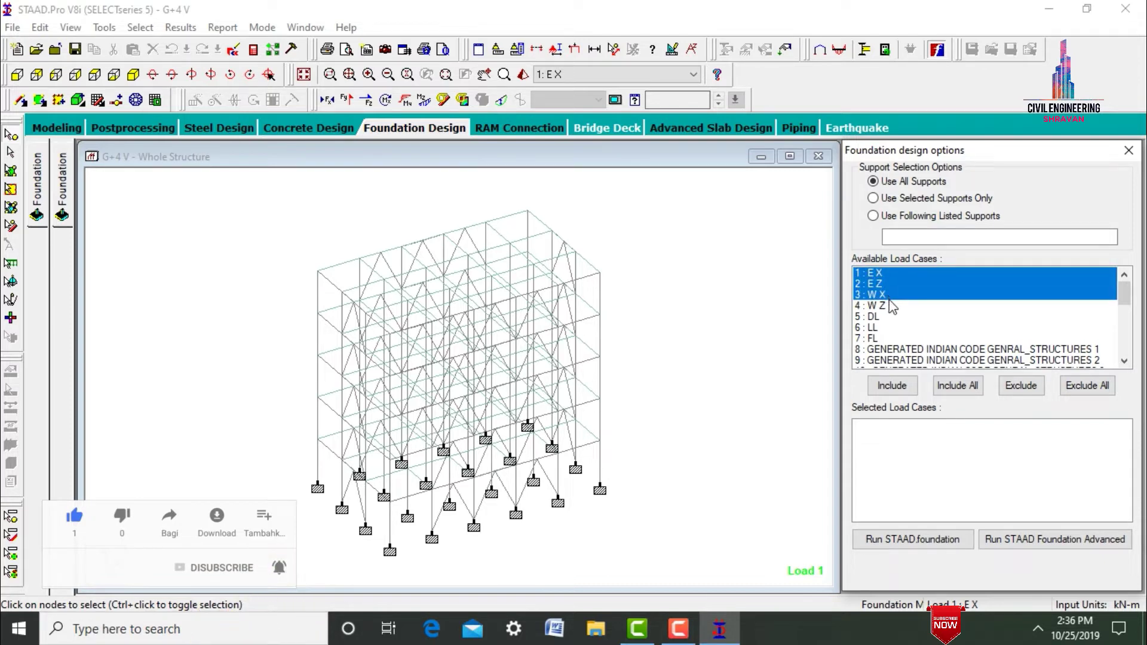
ctrl+click(890, 299)
ctrl+click(889, 305)
ctrl+click(879, 294)
ctrl+click(875, 316)
ctrl+click(877, 328)
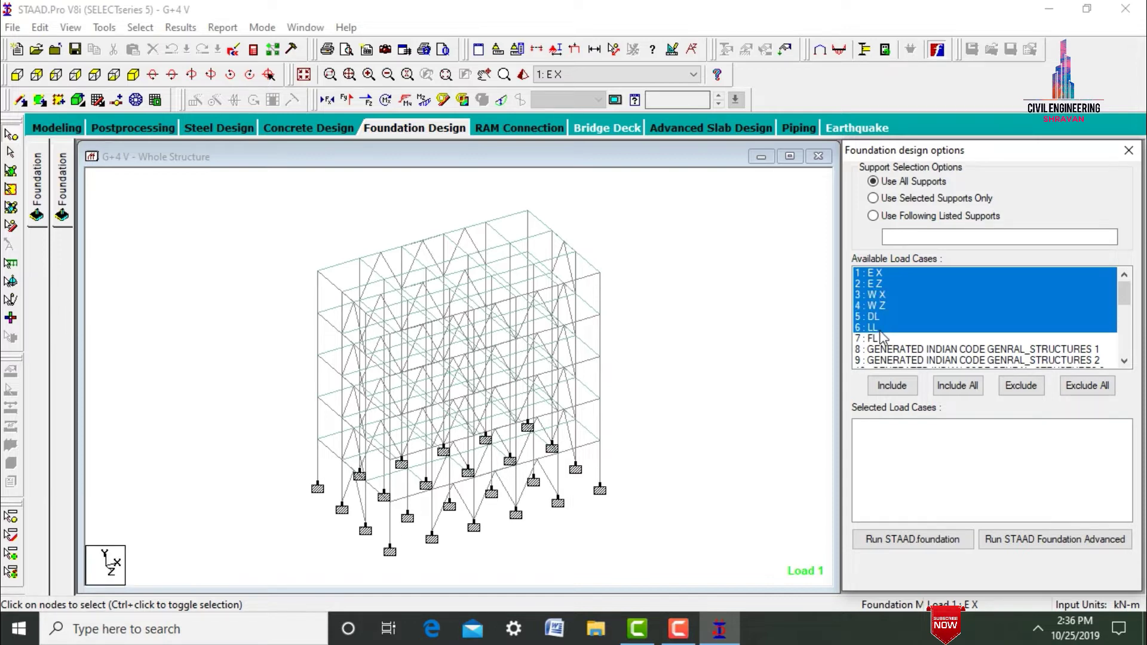
ctrl+click(886, 340)
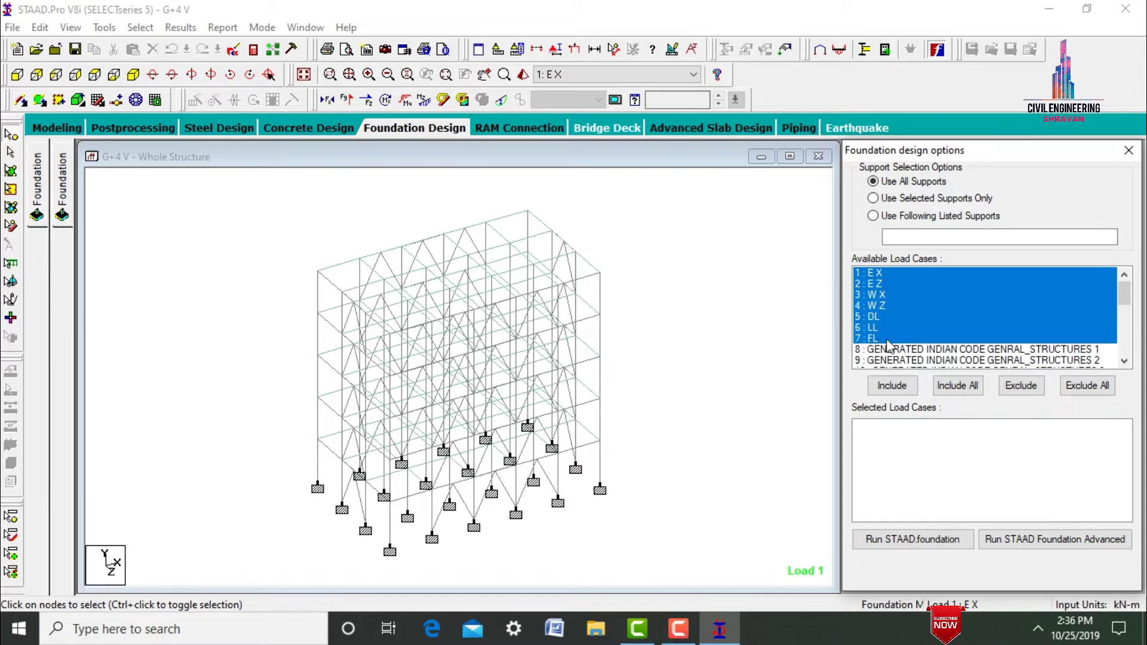
click(909, 389)
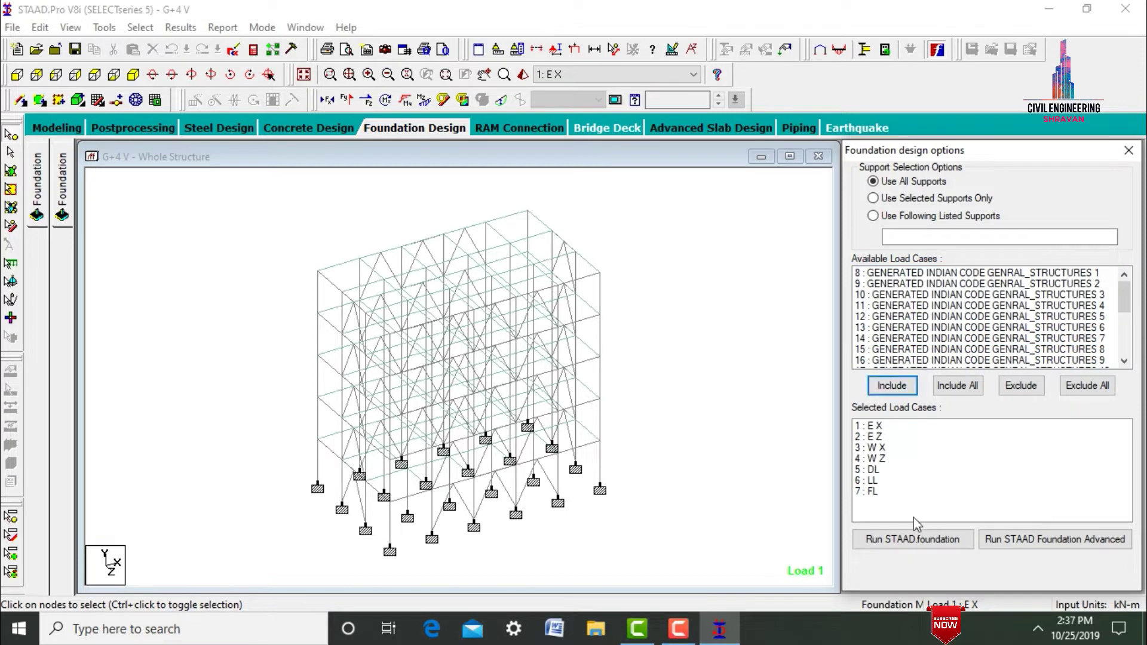
click(905, 540)
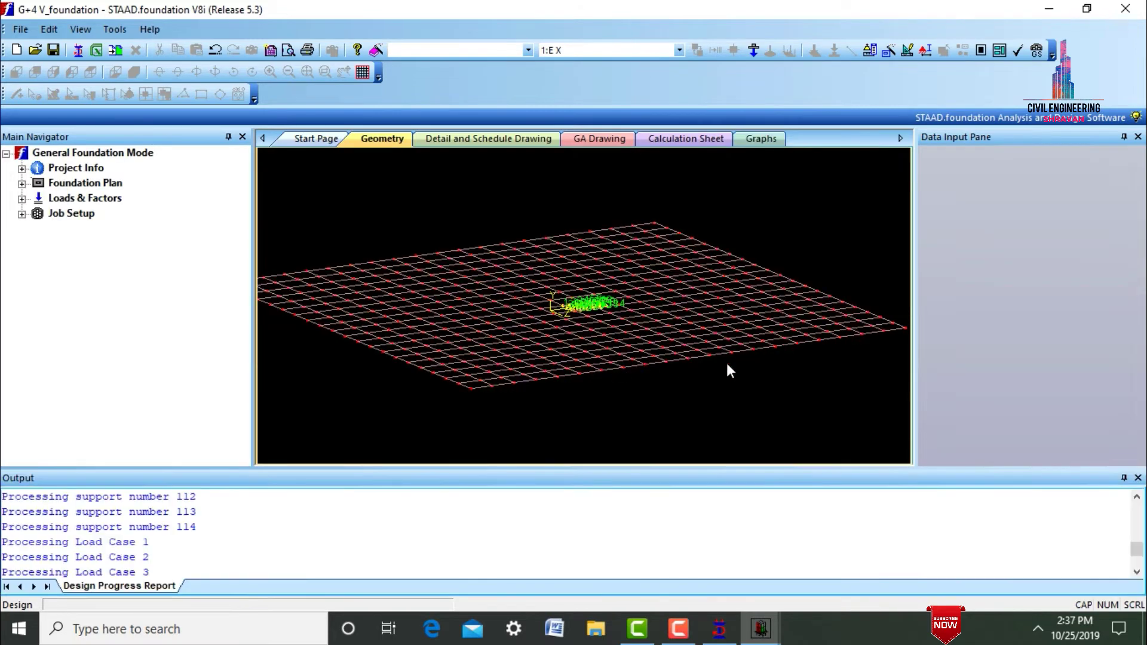
Hide the Output panel, zoom into the numbered supports and show the imported reactions under Loads & Factors.
click(1136, 479)
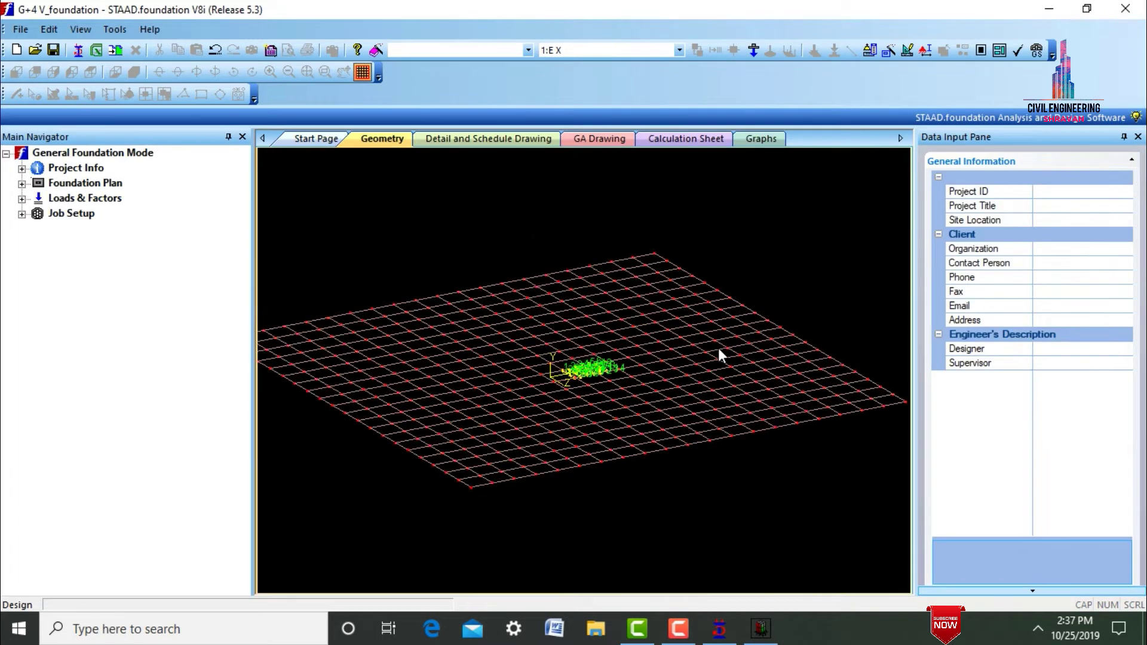
scroll(718, 349, up, 3)
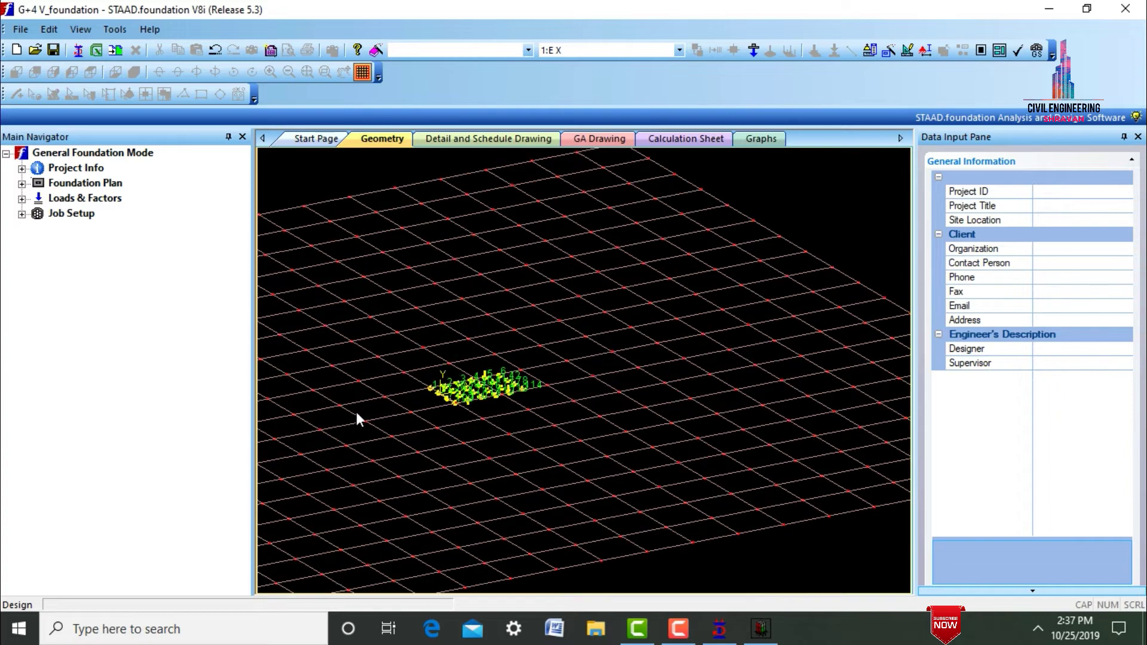
scroll(356, 417, up, 4)
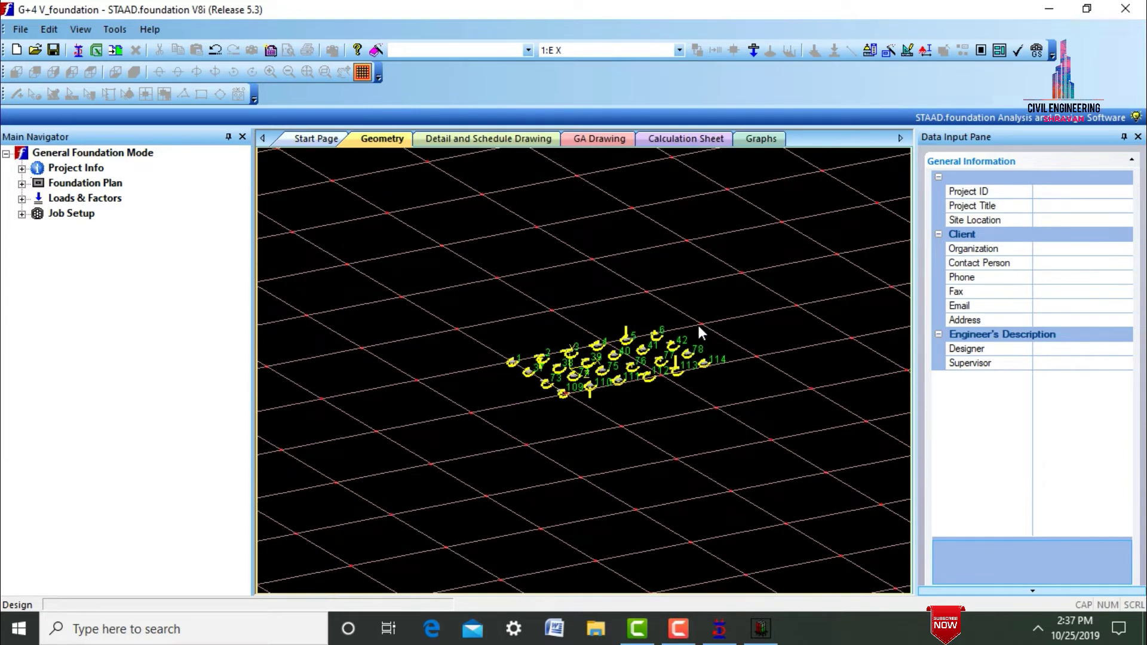
scroll(699, 329, up, 3)
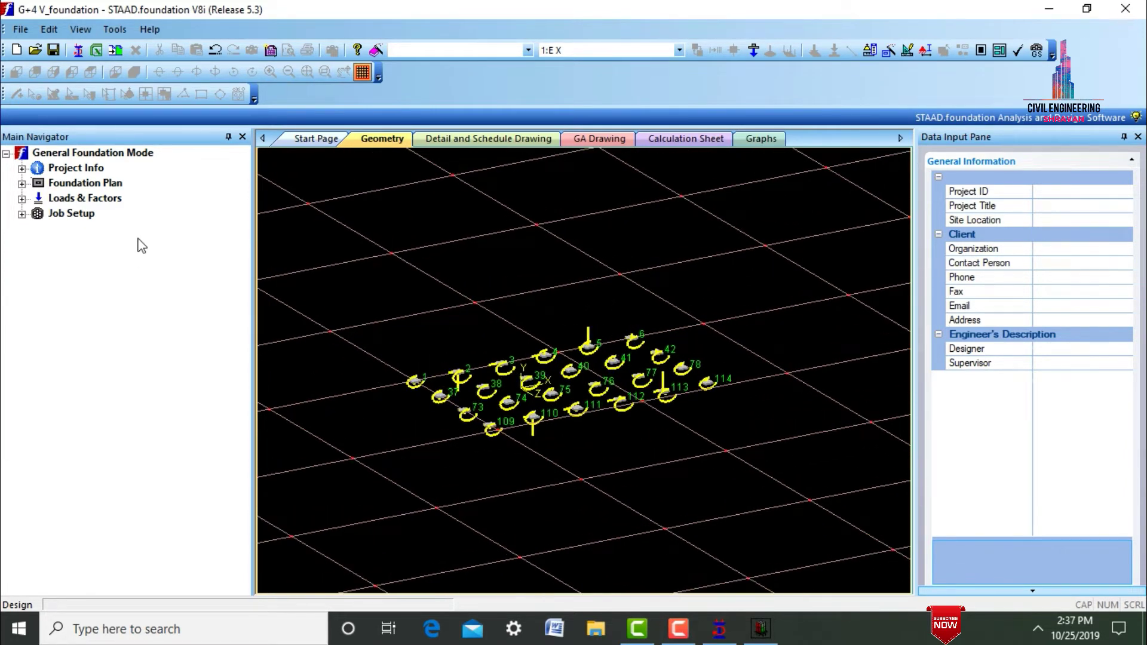
click(22, 198)
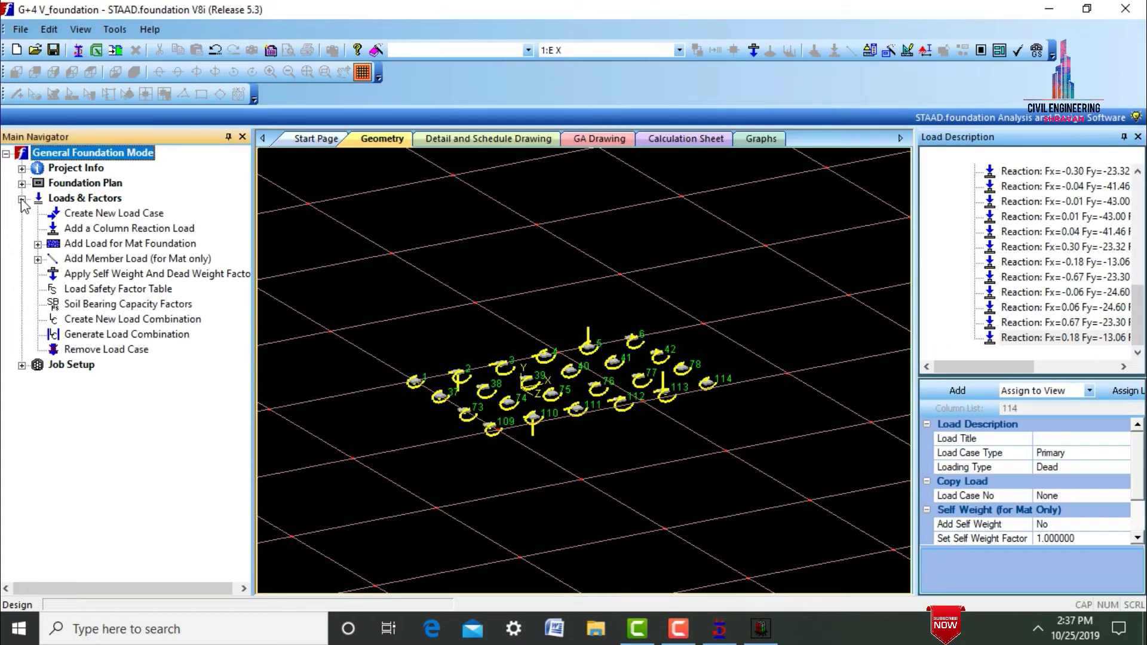
Generate INDIAN-table service combinations 101–102 and ultimate combinations 201–204.
click(91, 335)
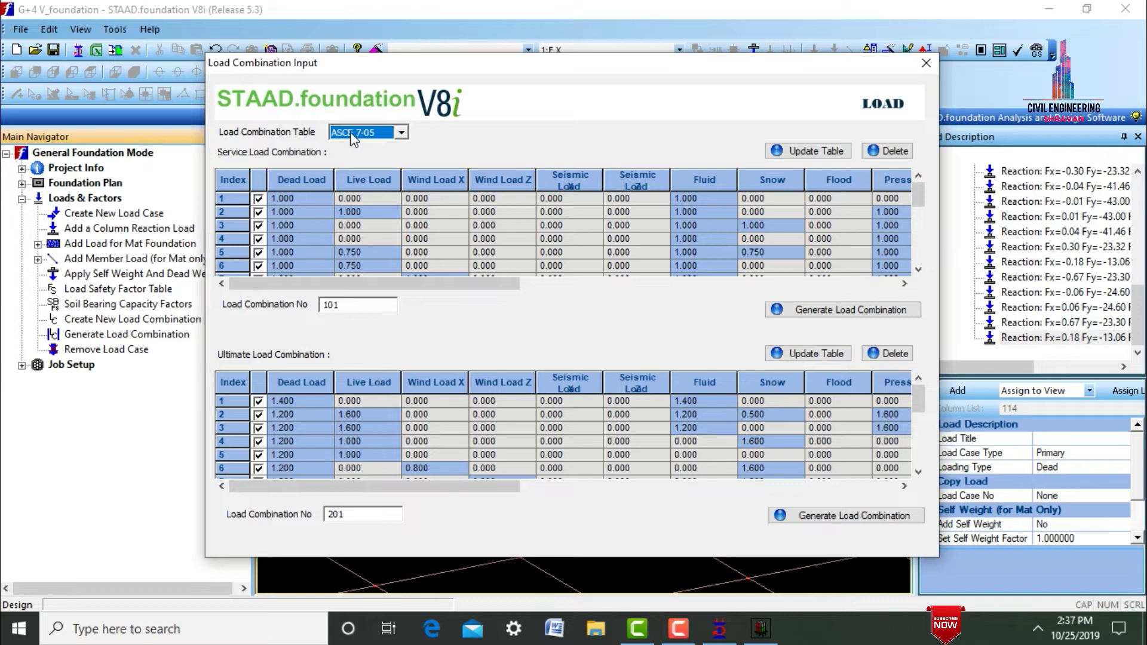
click(353, 132)
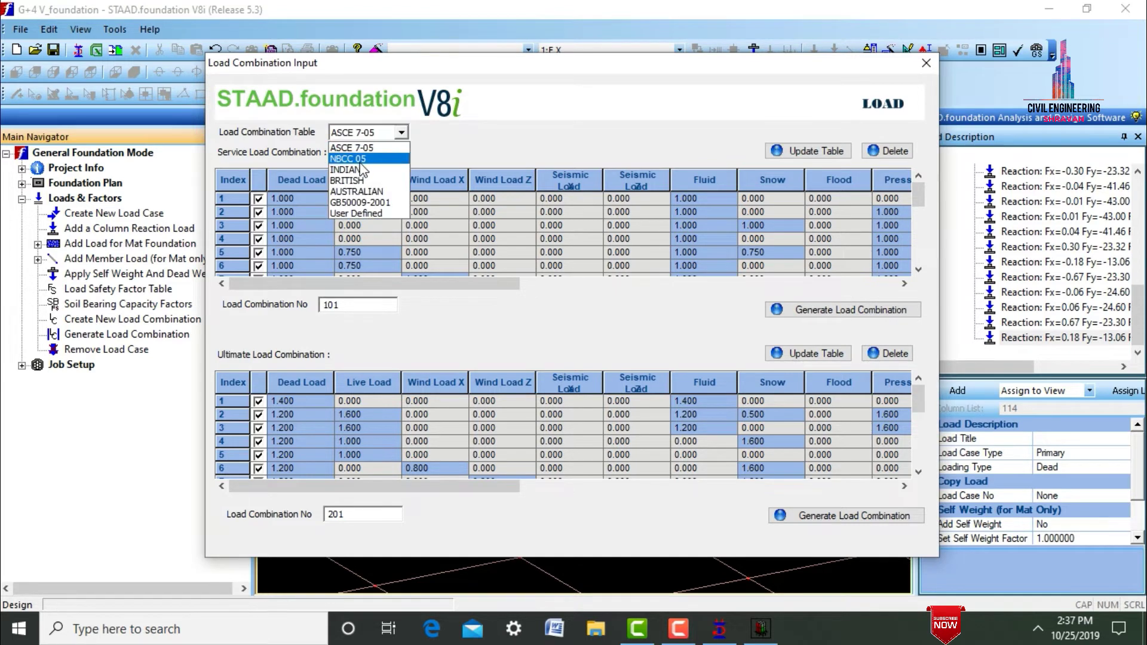
click(360, 170)
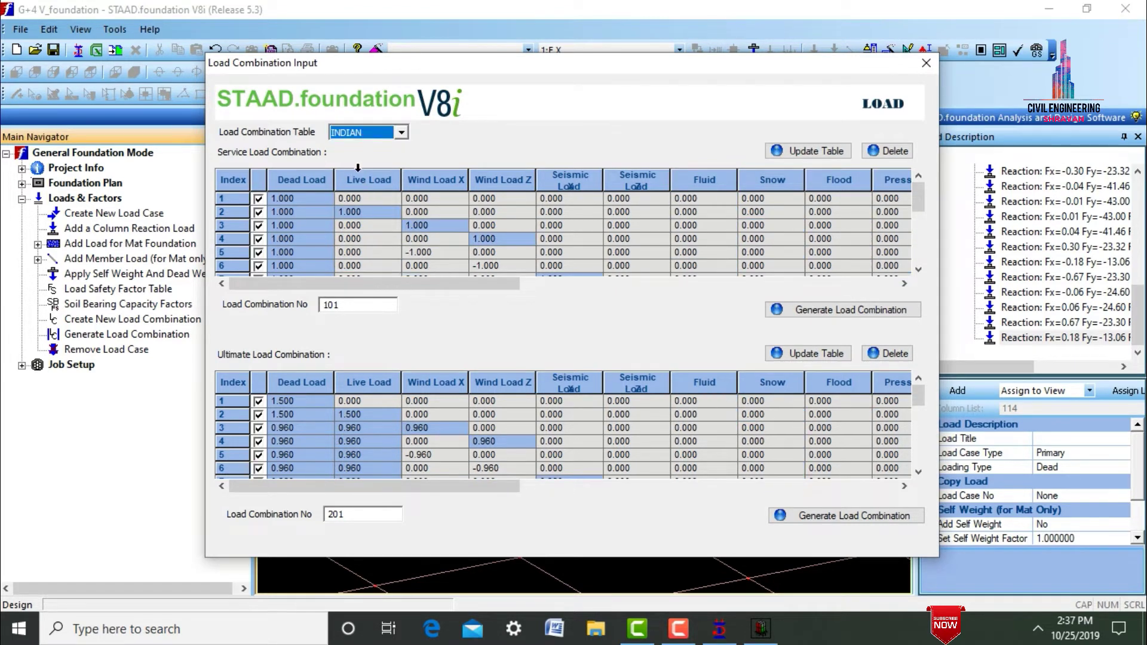
click(803, 316)
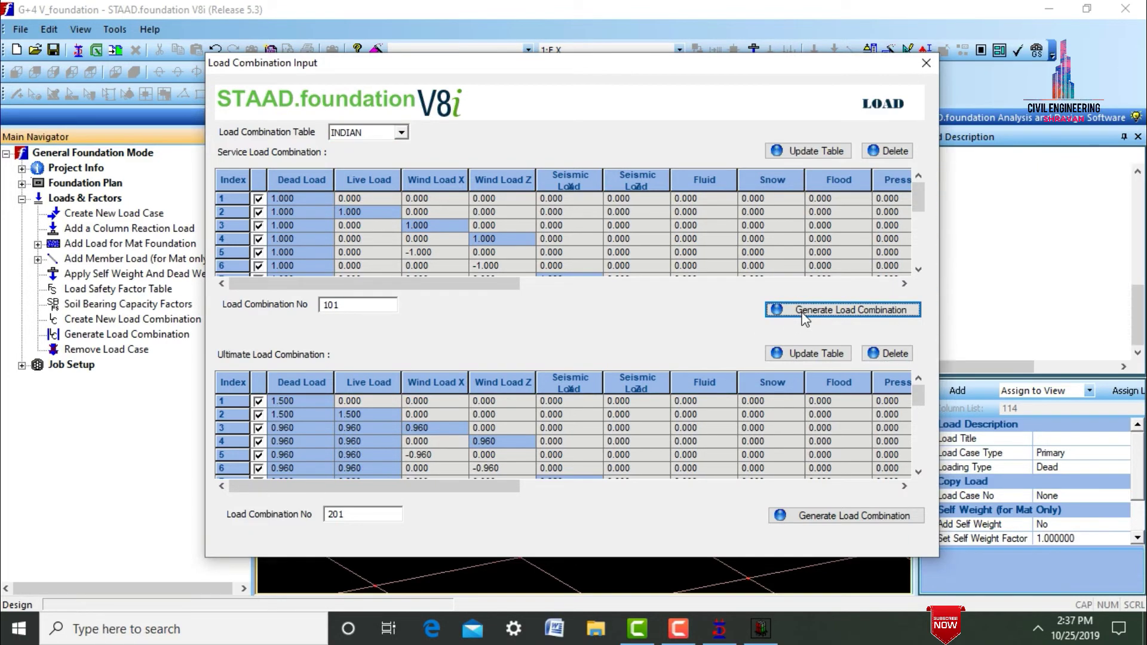
click(651, 353)
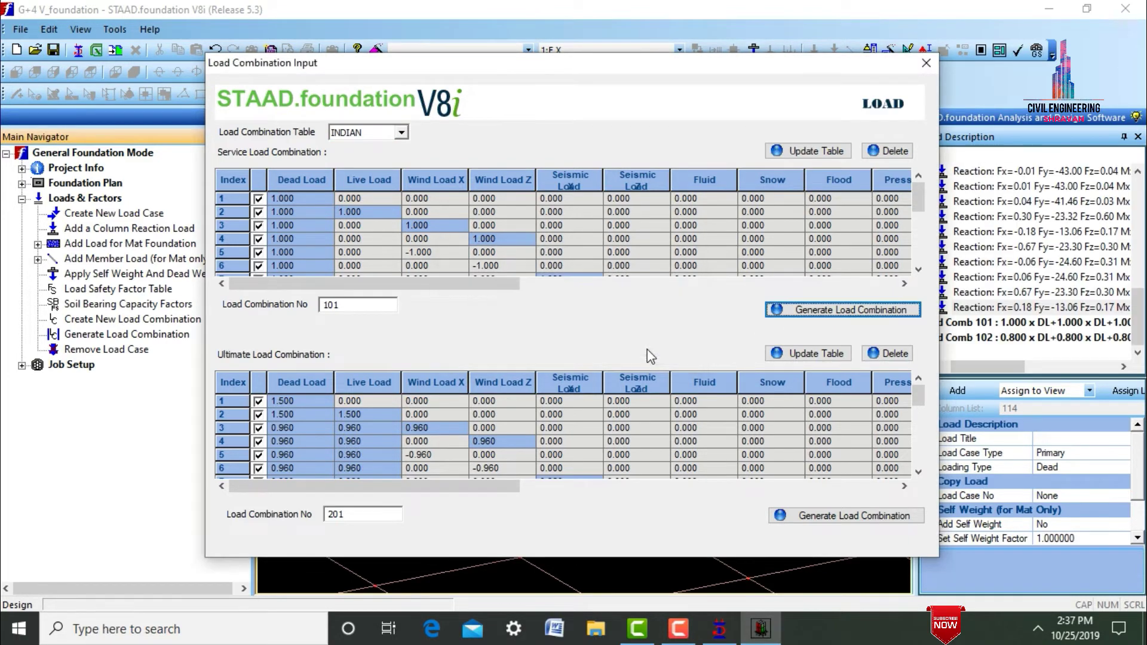
click(818, 521)
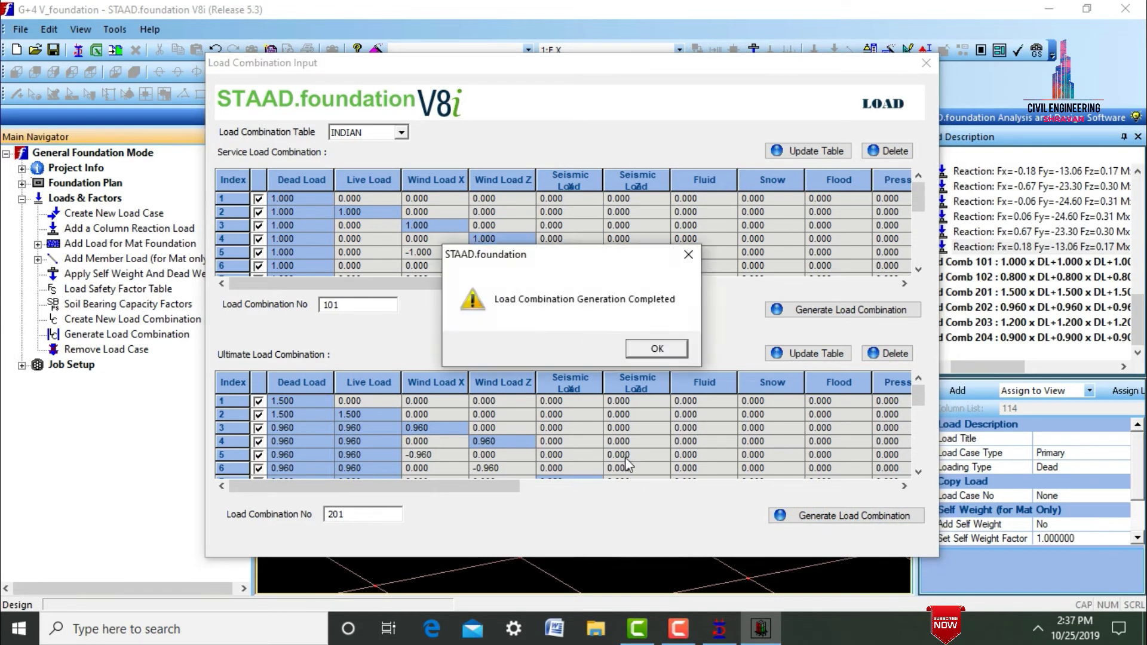
click(656, 345)
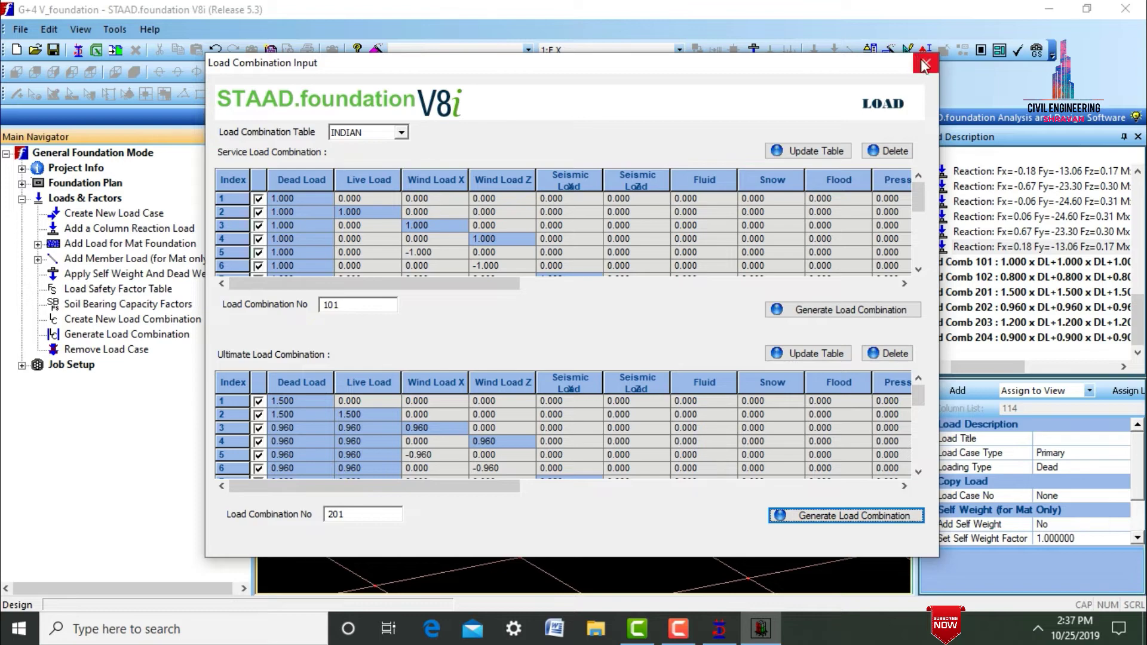
click(924, 62)
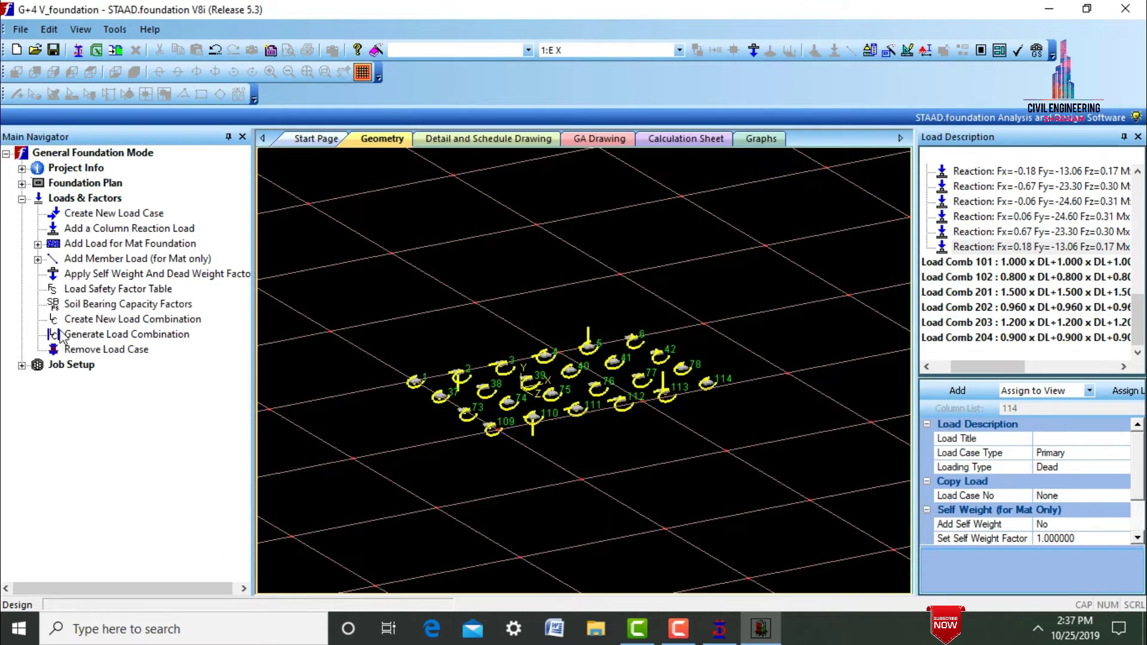
Create isolated footing job Five with Indian design code, SI units and all load cases selected.
click(21, 365)
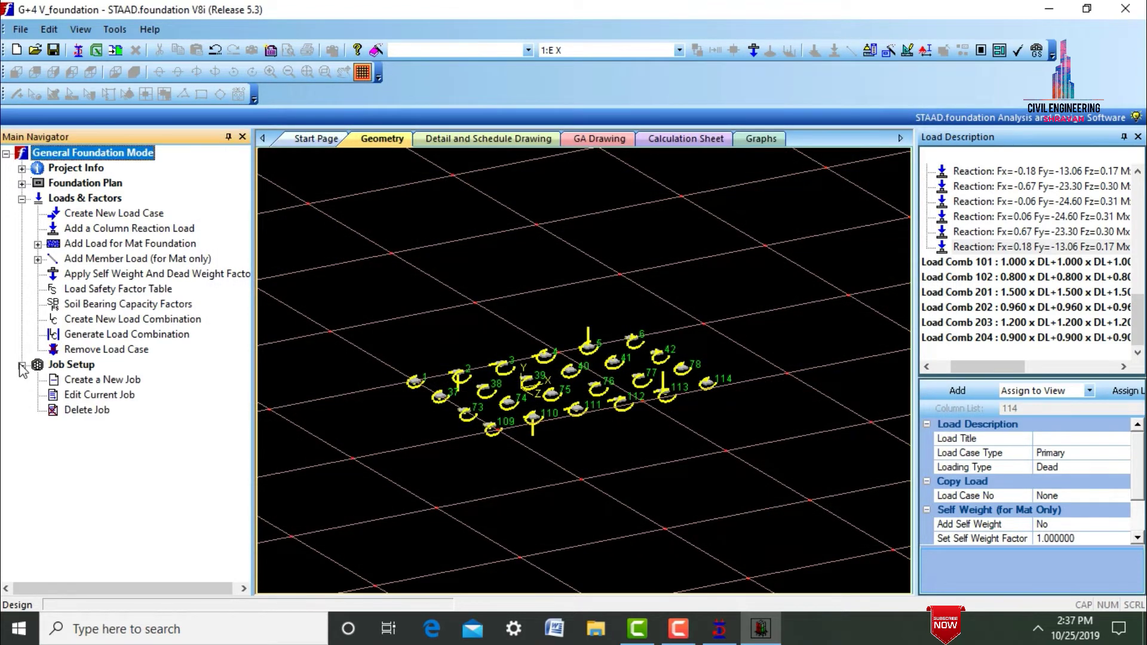
click(98, 379)
click(1075, 190)
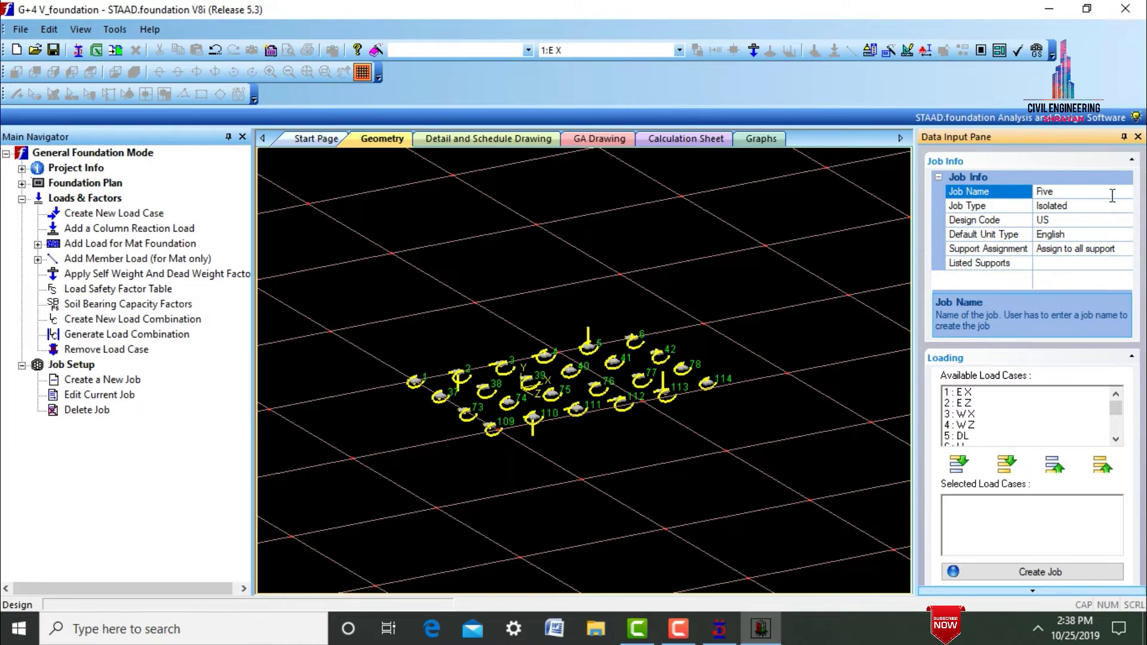
click(1130, 234)
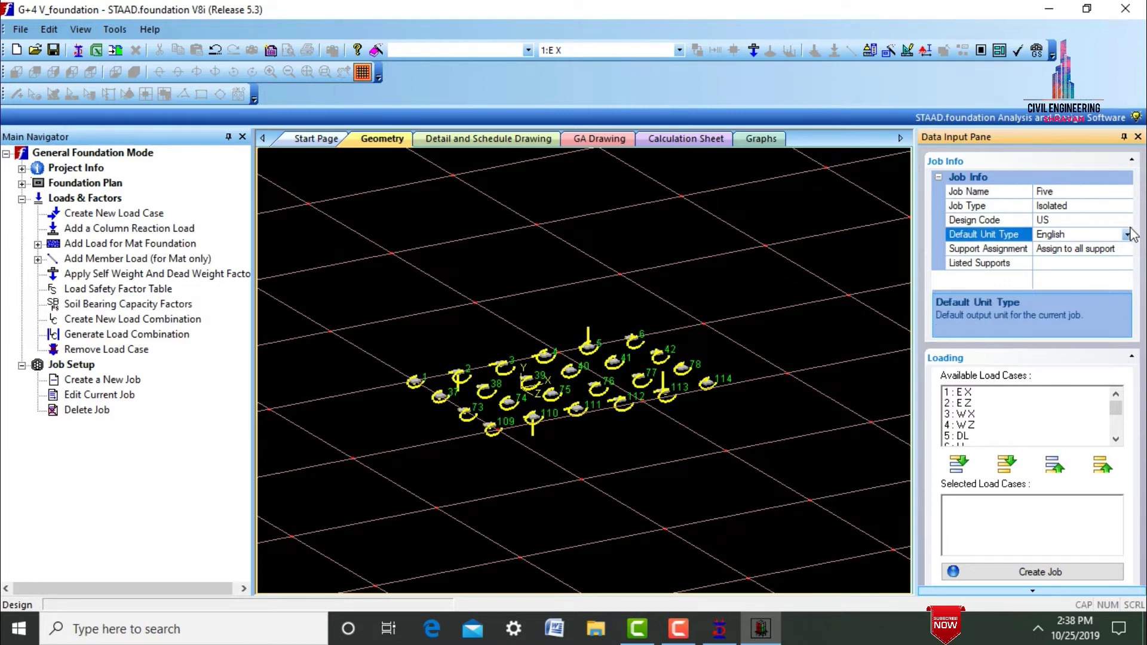
click(1129, 221)
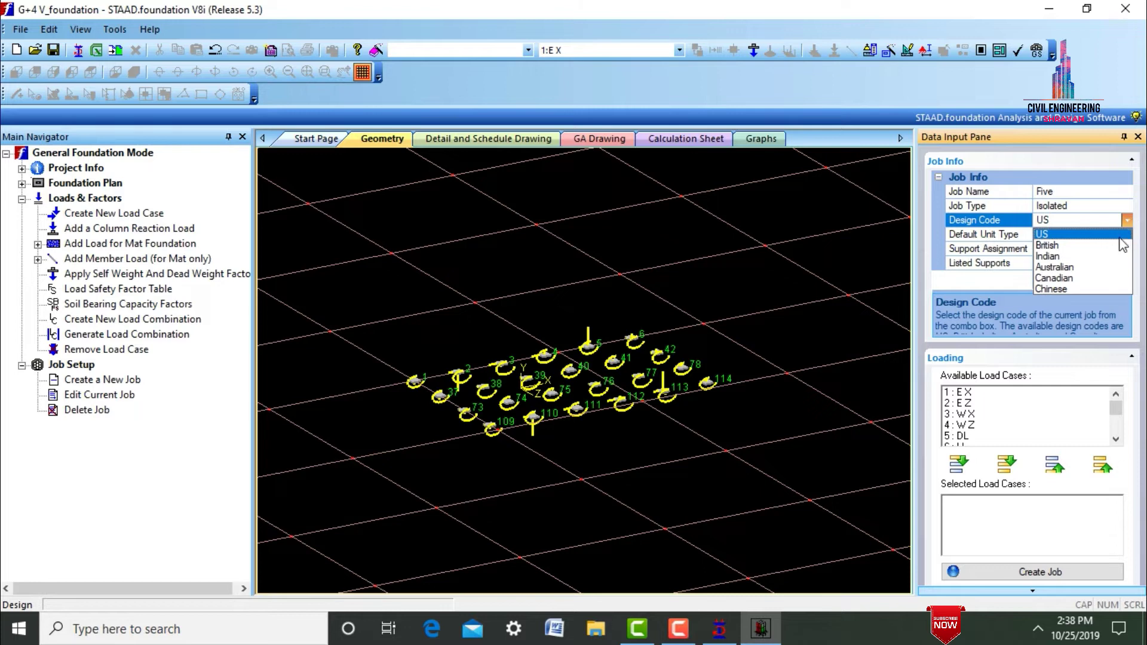
click(1120, 256)
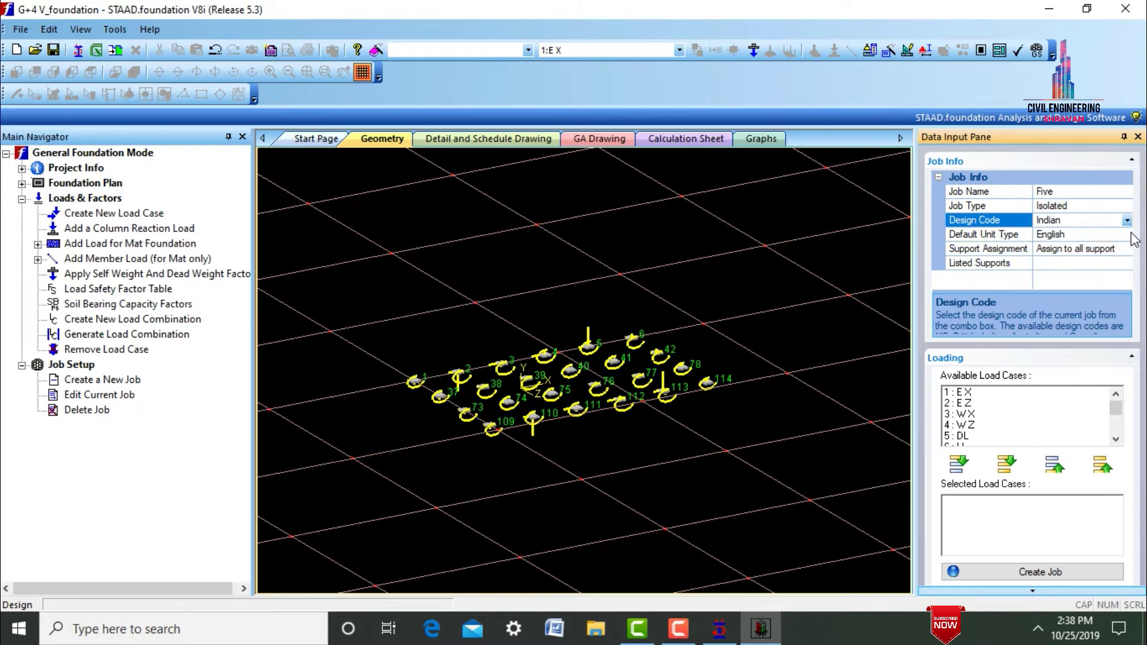
click(1131, 234)
click(1126, 235)
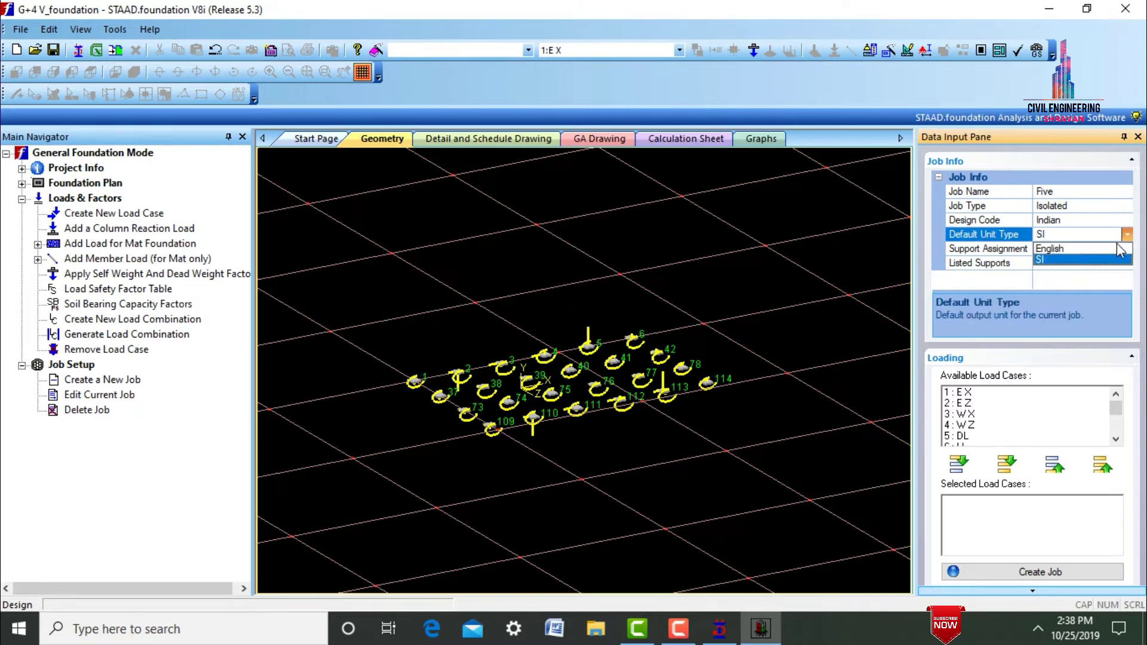
click(1081, 259)
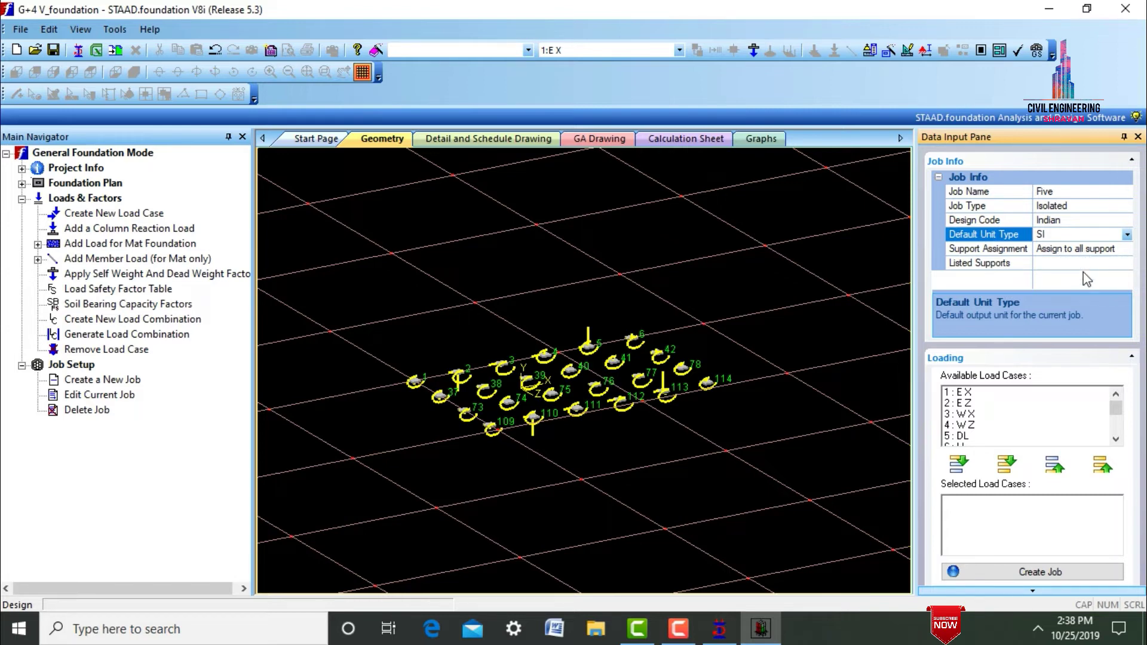
click(1008, 469)
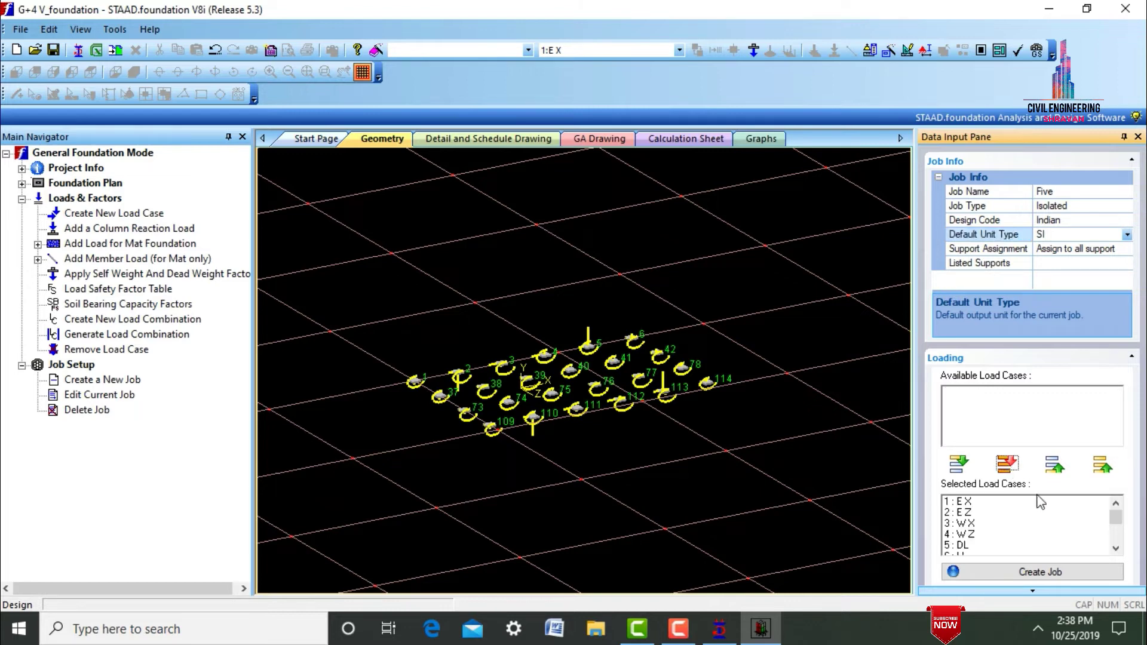
click(1055, 574)
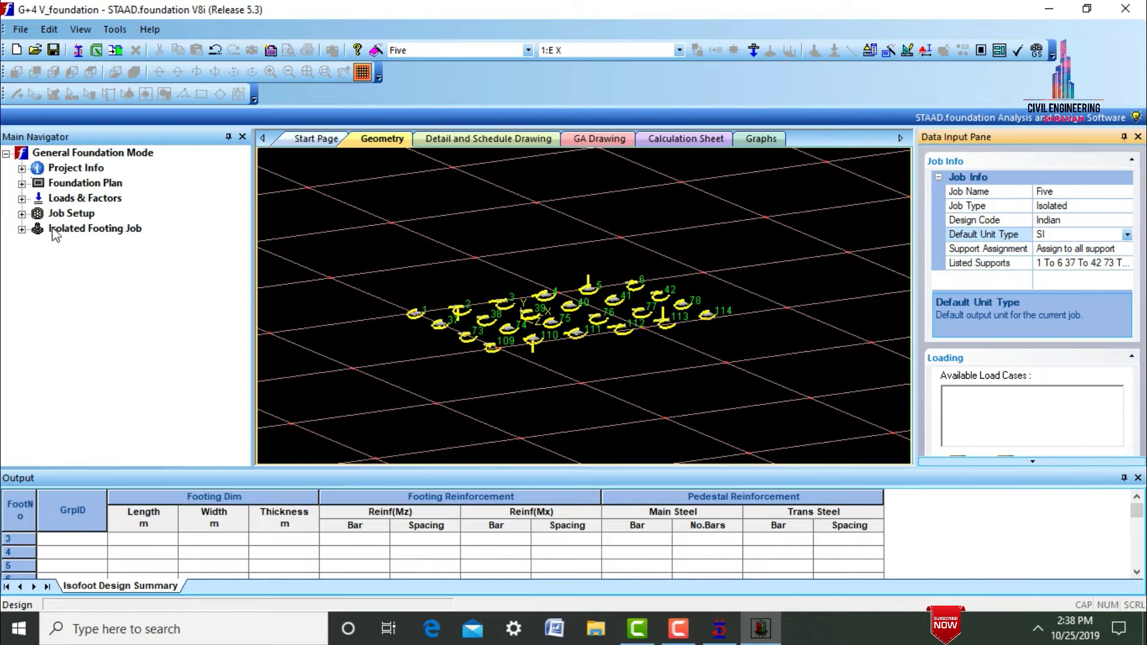
Review the concrete, cover/soil, geometry and sliding/overturning (friction 0.5, safety 1.5) parameters, then design.
click(1138, 478)
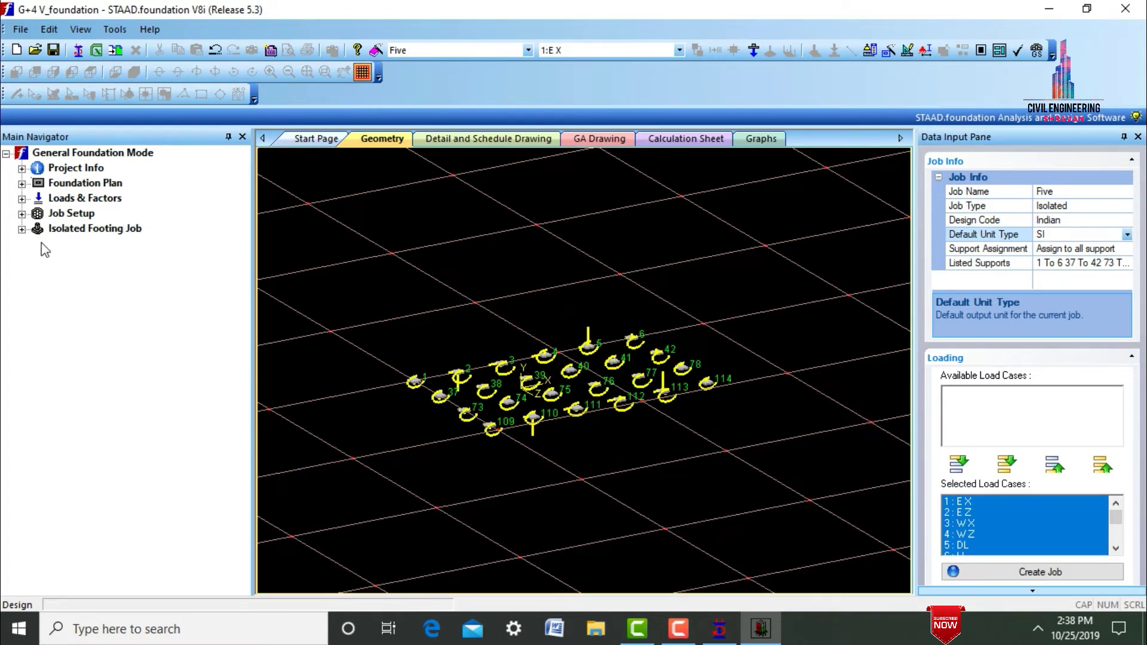
click(22, 229)
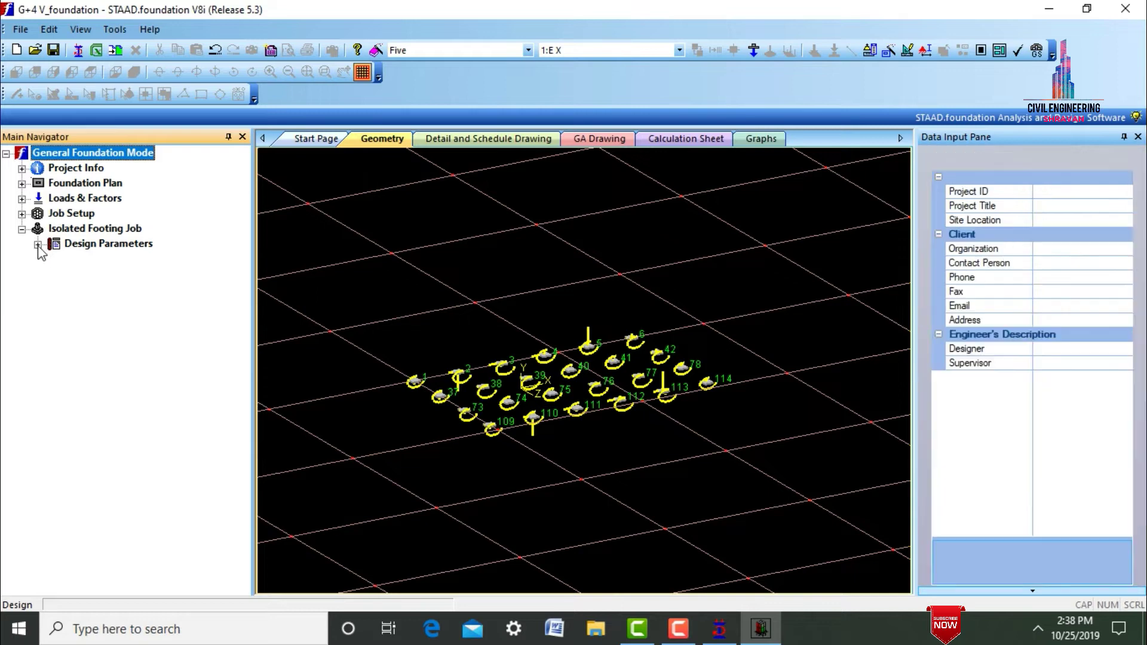
click(38, 243)
click(103, 258)
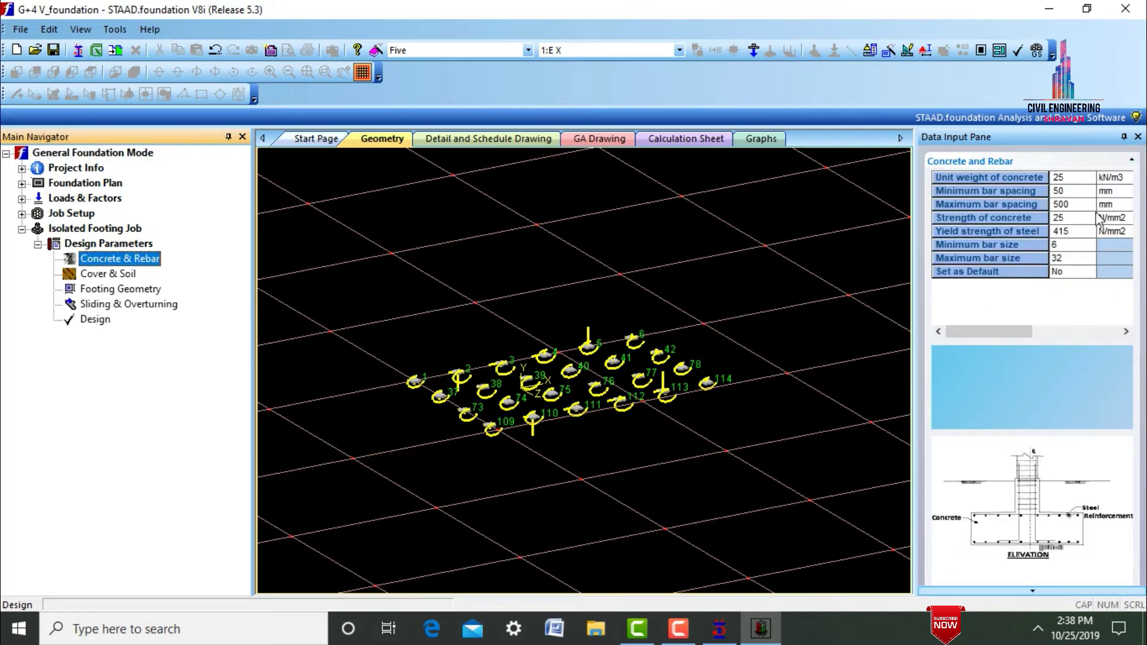
click(111, 275)
click(127, 290)
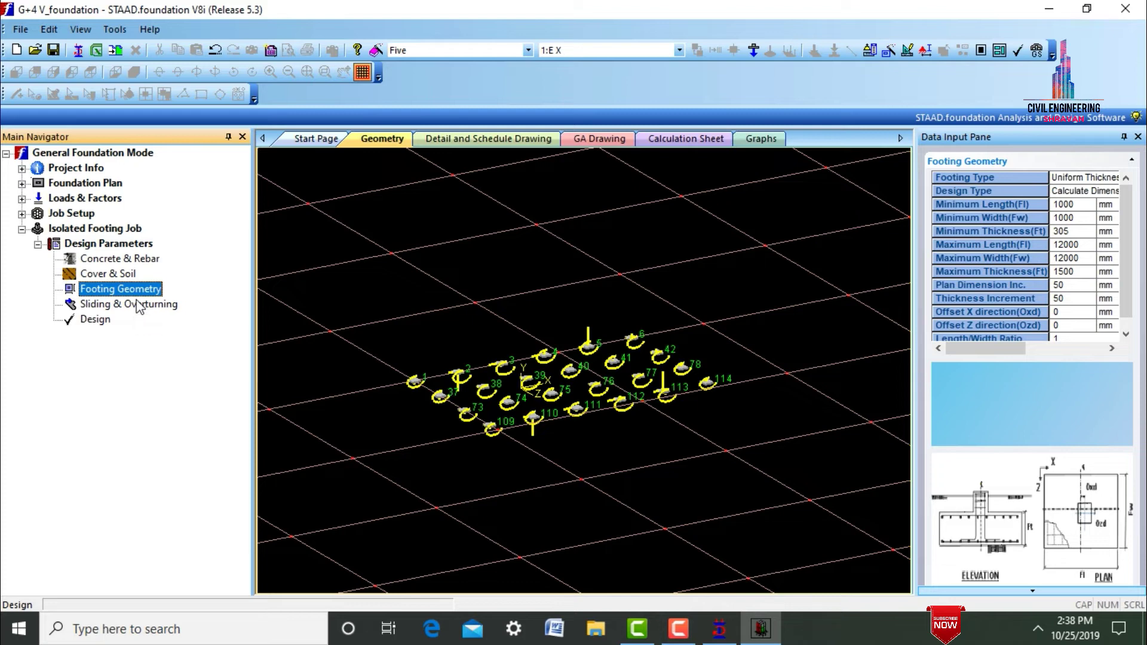
click(138, 305)
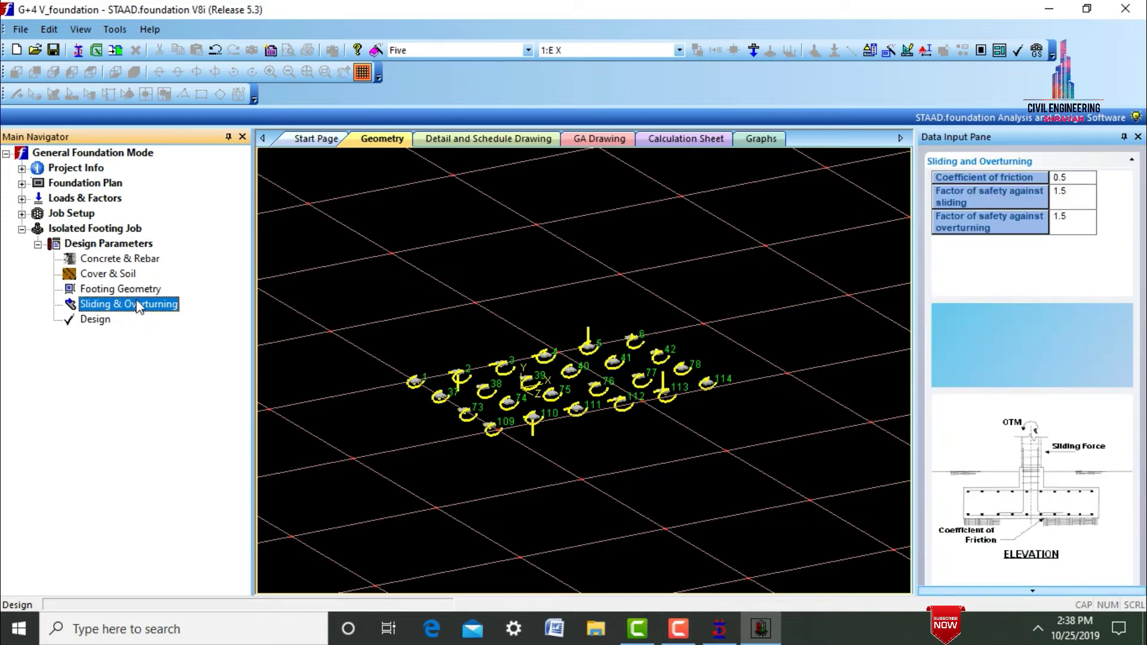
click(106, 321)
Run the IS 456-2000 footing design and scroll the calculation sheet's footing size summary.
click(567, 353)
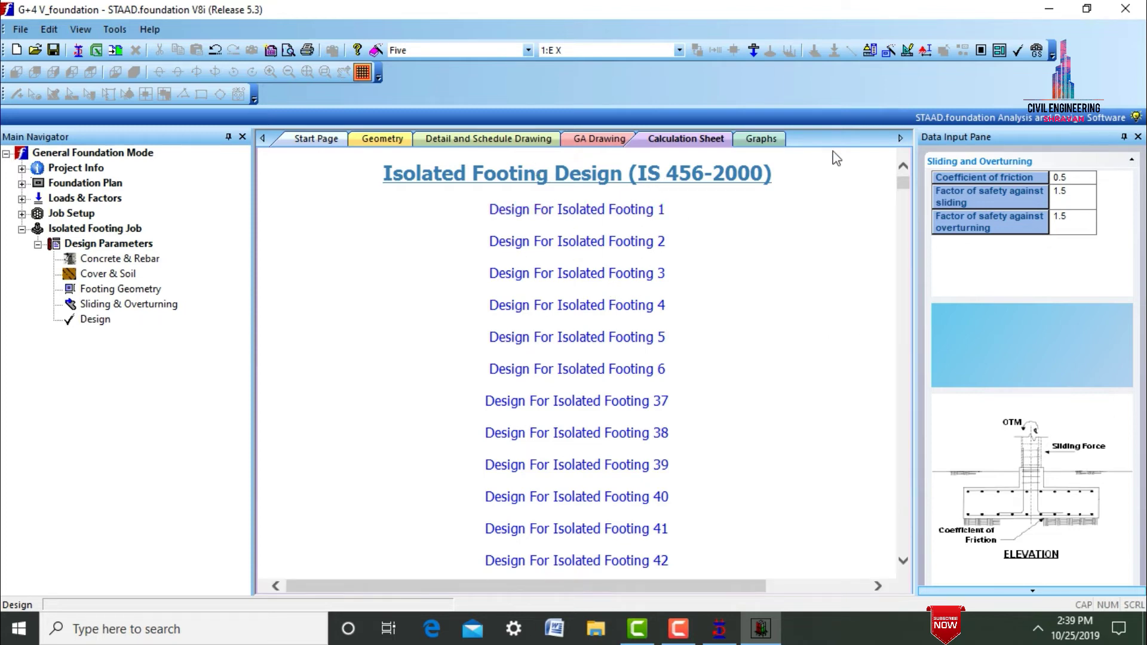
scroll(907, 281, down, 15)
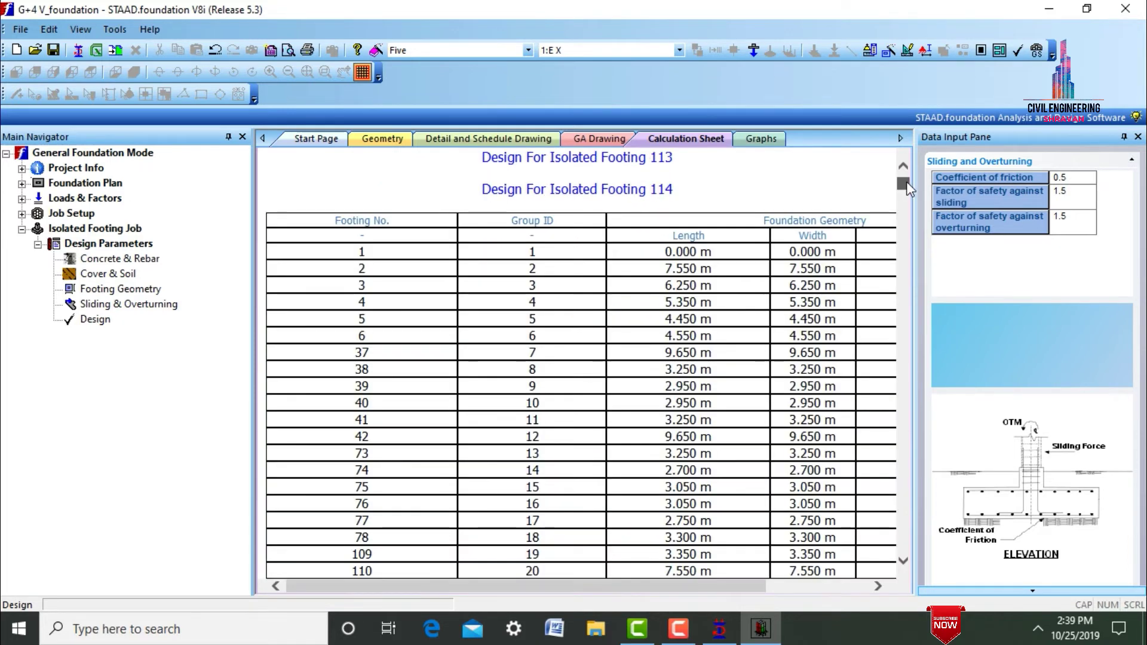
drag(905, 185, 904, 145)
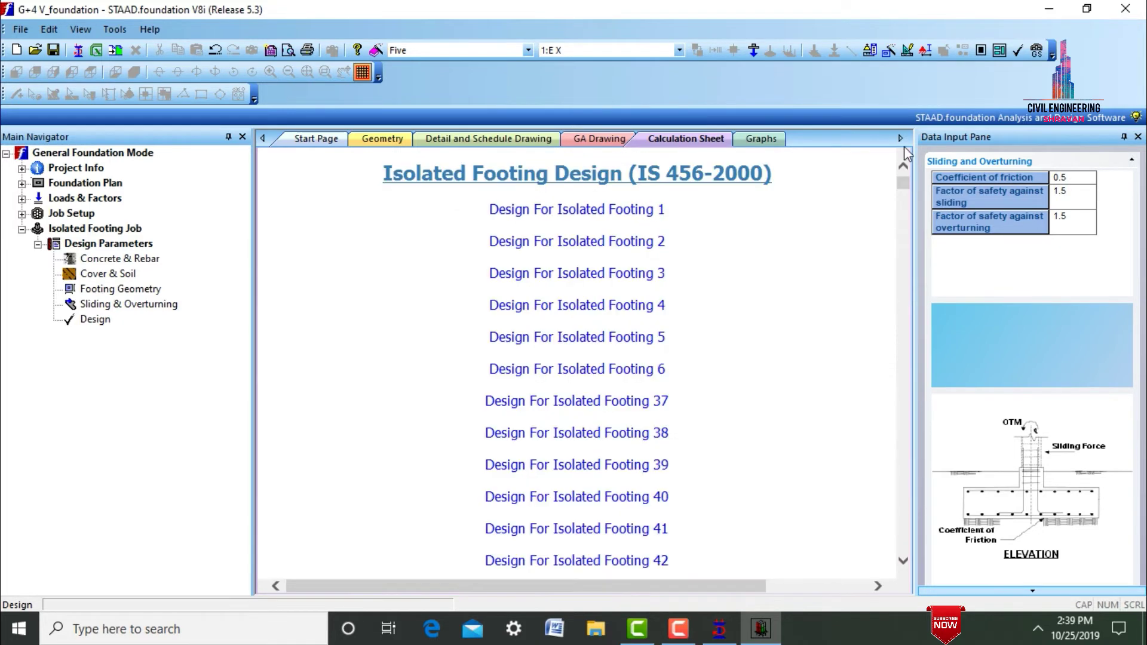
Jump to Isolated Footing 6's detailed calculations and scroll down to its shear checks.
click(603, 371)
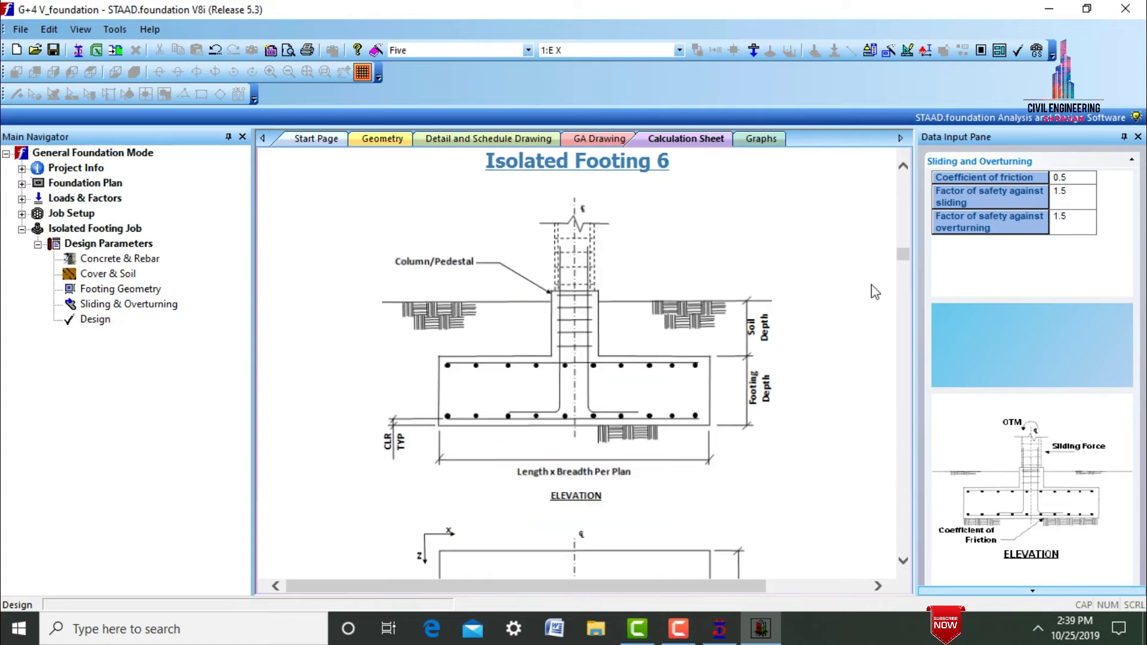
scroll(901, 328, down, 15)
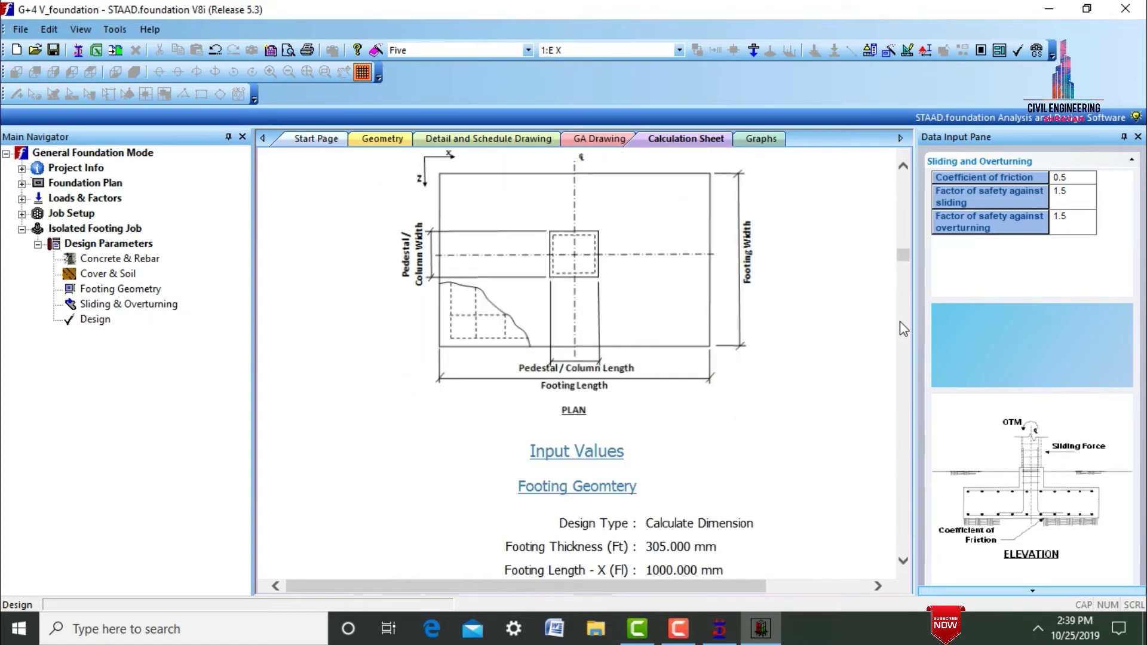
scroll(903, 340, down, 12)
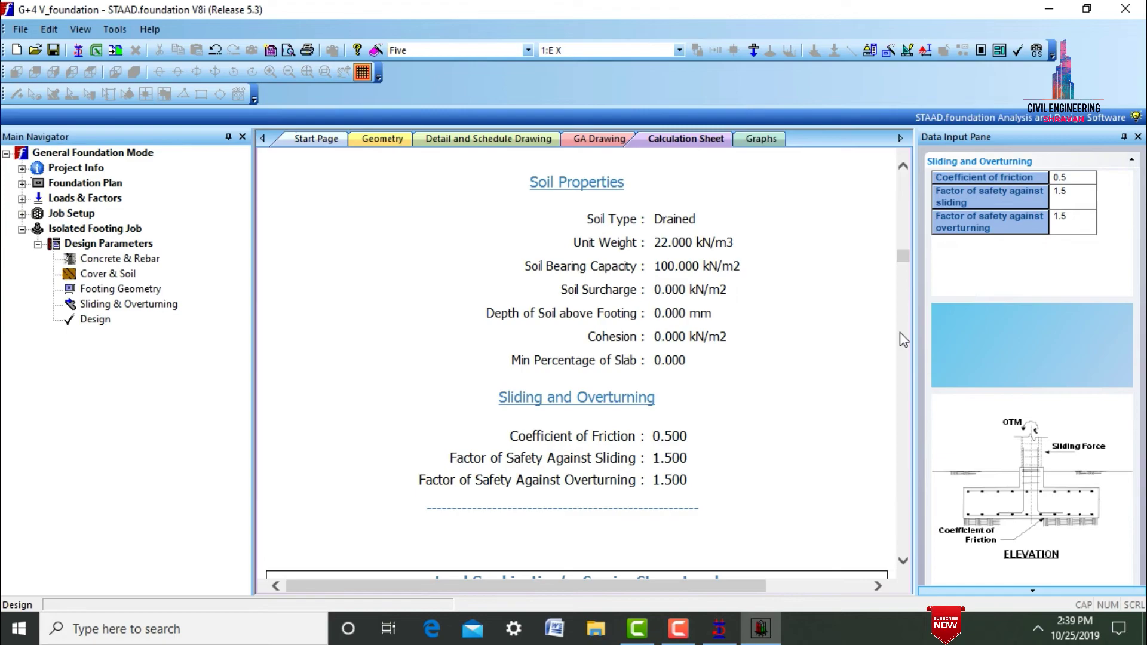
scroll(903, 340, down, 10)
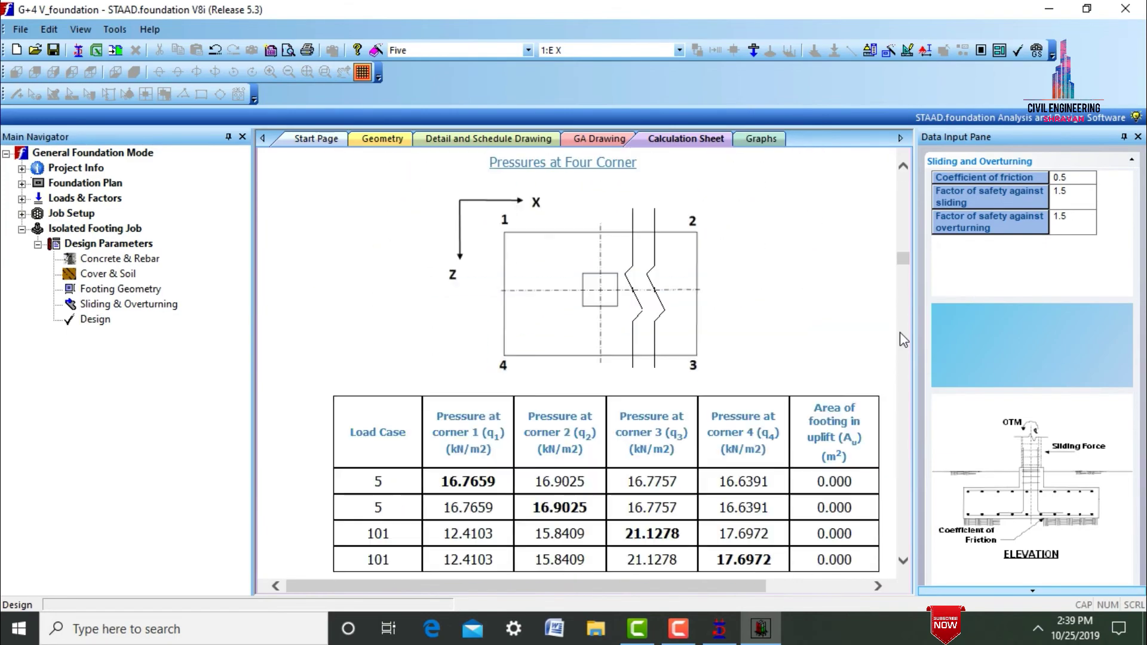
scroll(908, 352, down, 12)
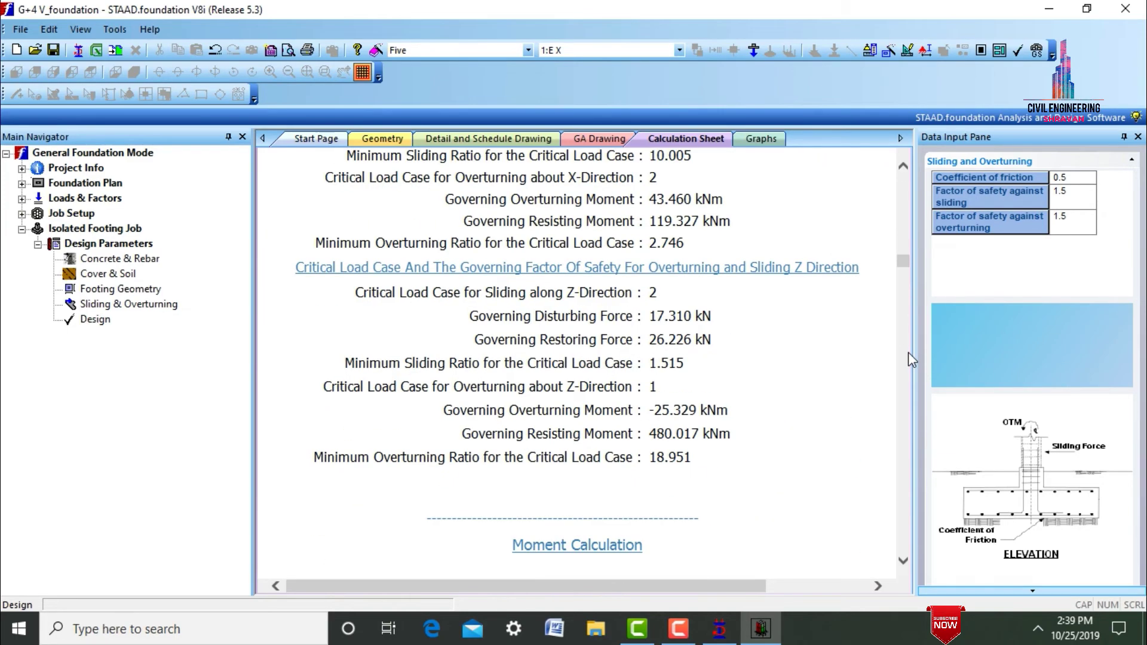
scroll(908, 353, down, 8)
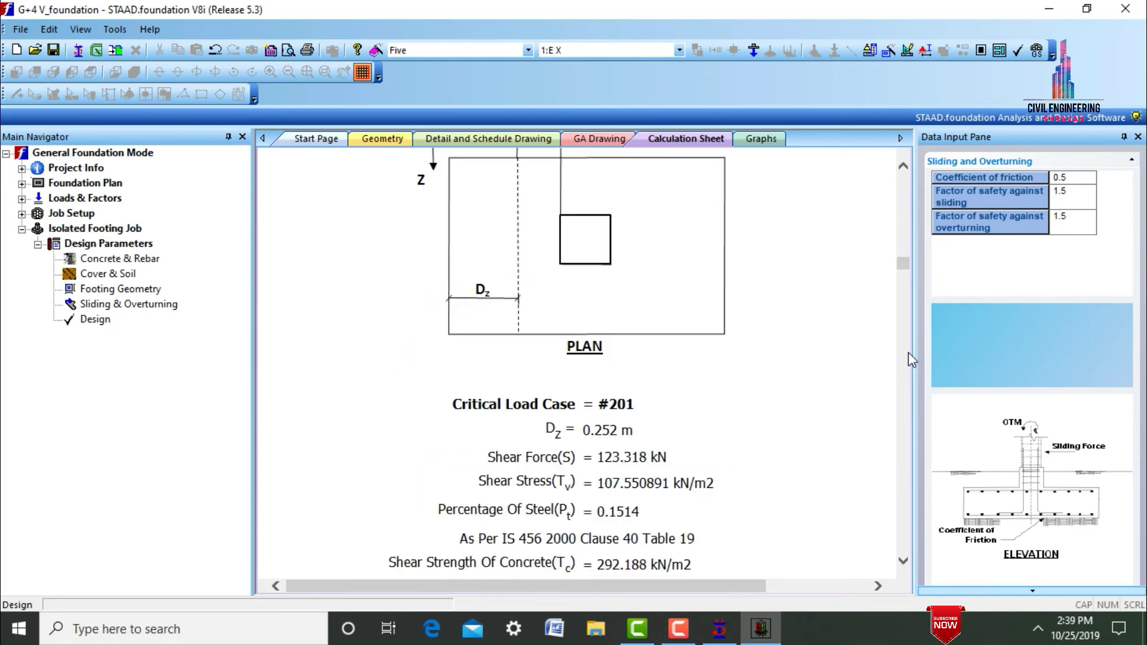
click(305, 139)
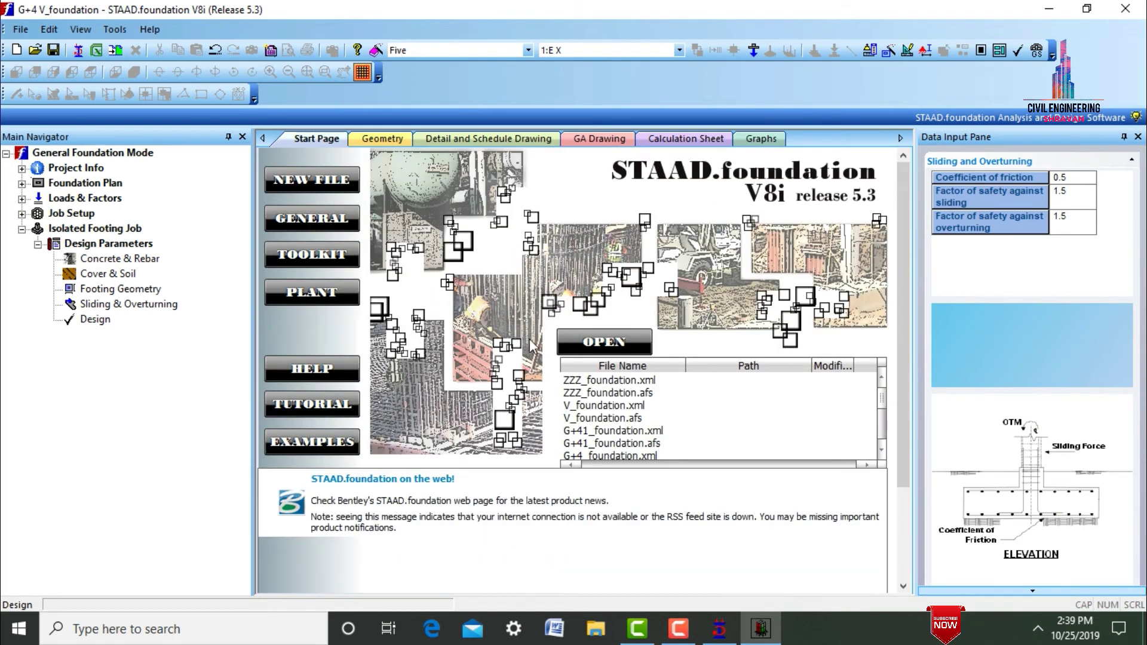
click(382, 139)
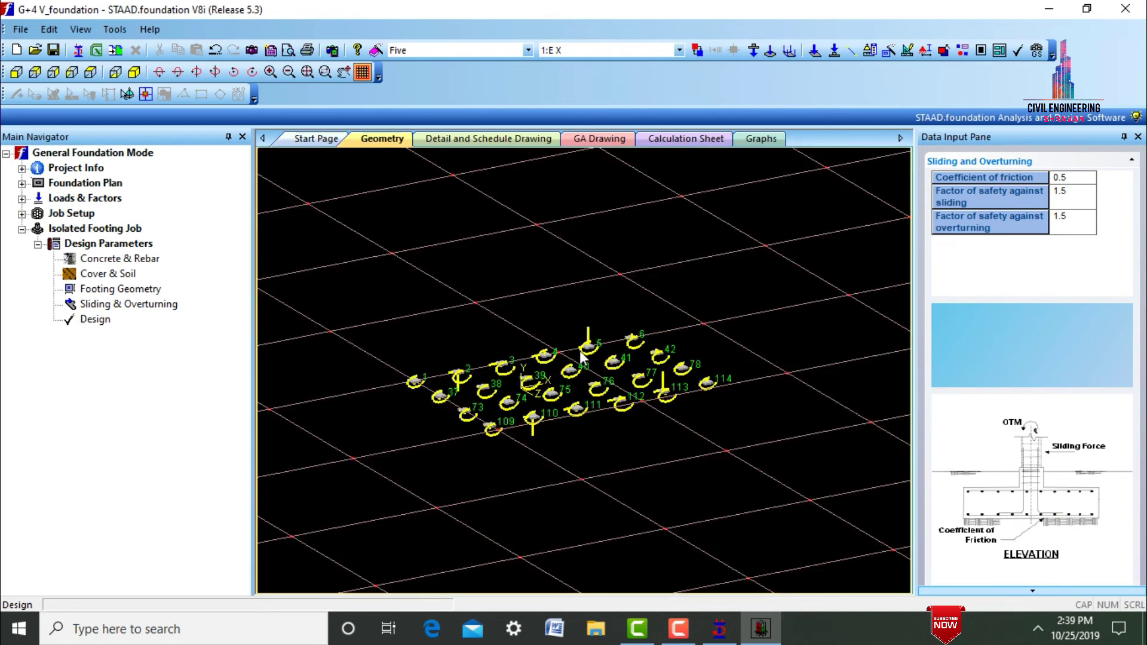
click(440, 137)
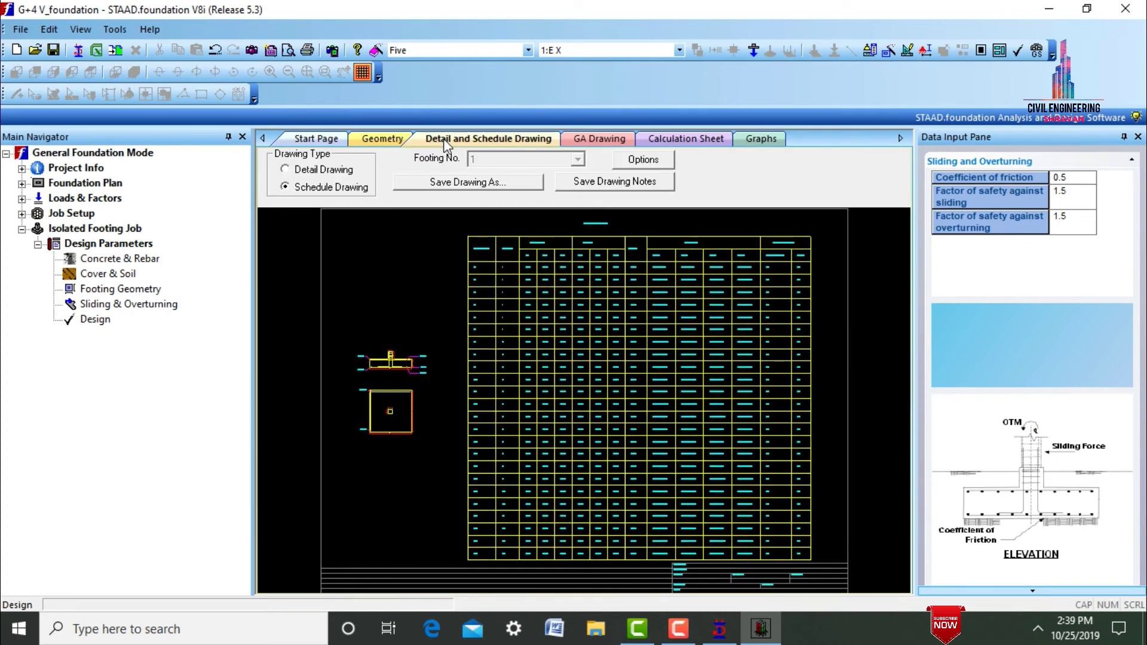
scroll(600, 395, up, 3)
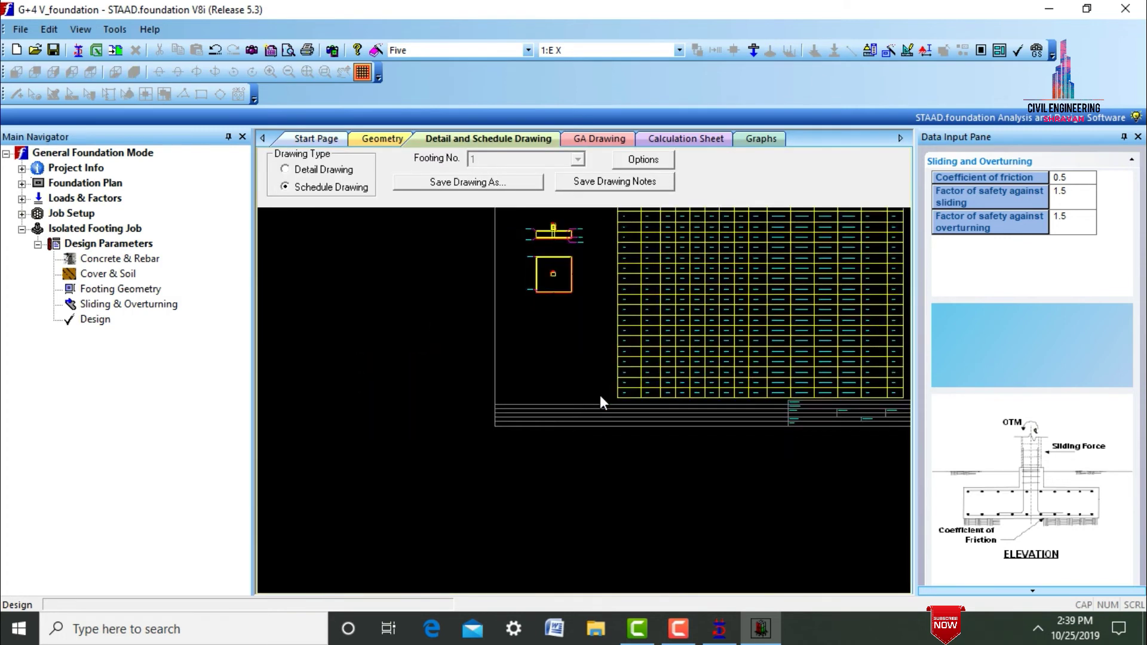
scroll(804, 309, down, 5)
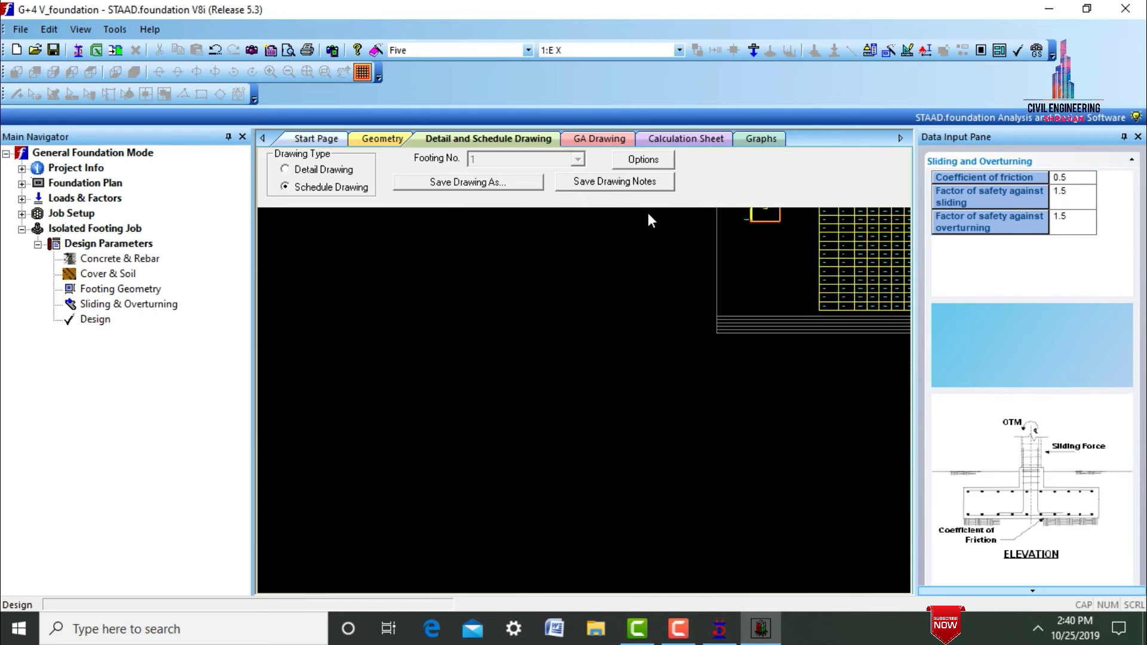
click(611, 139)
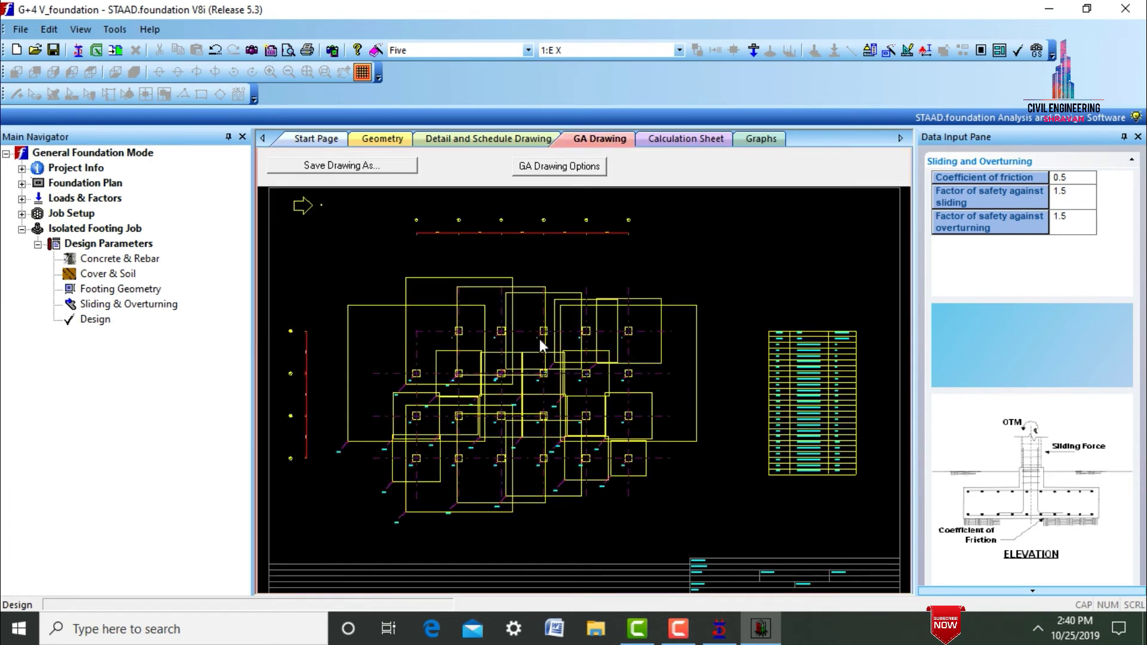
click(669, 145)
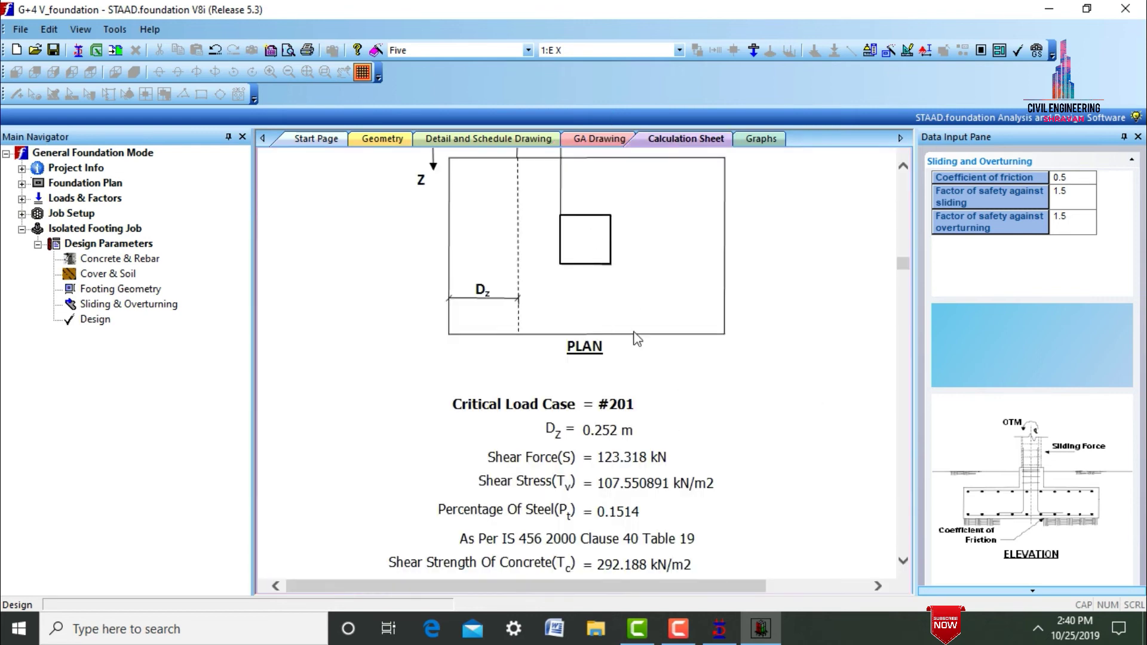